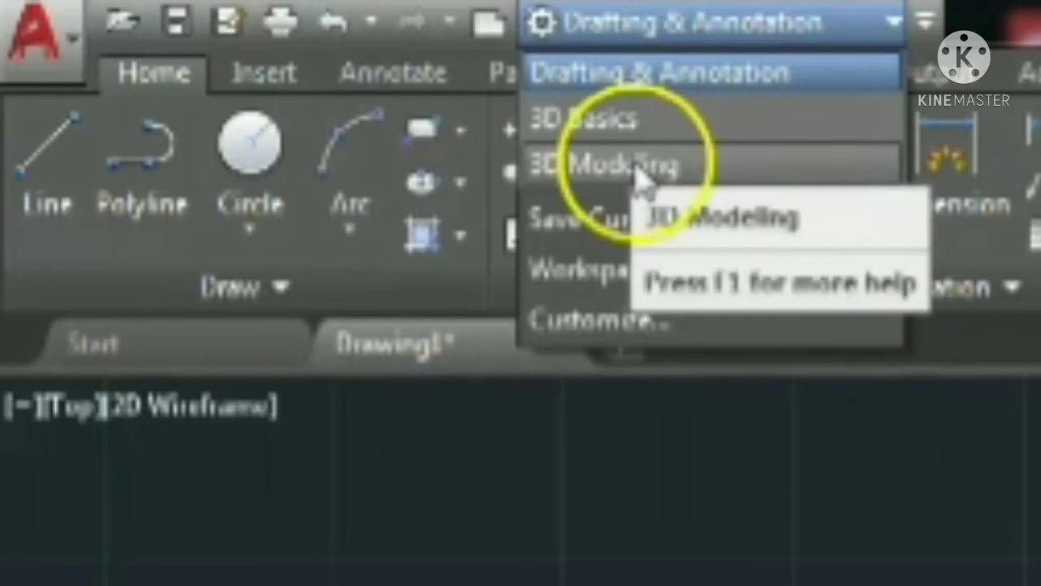
# Step: Switch the workspace from Drafting & Annotation to 3D Modeling and check the list of available workspaces
pyautogui.click(640, 172)
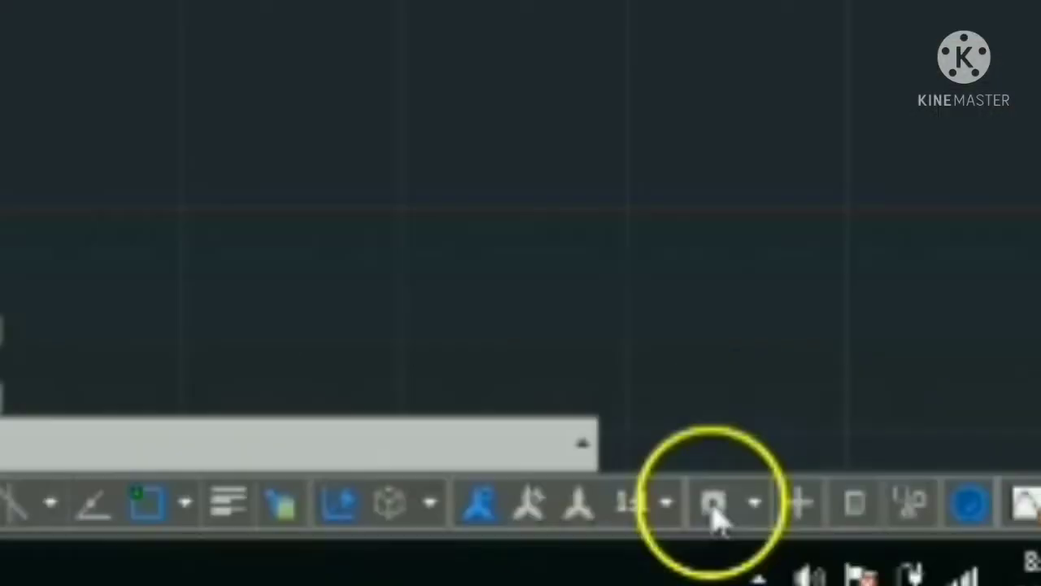
pyautogui.click(714, 503)
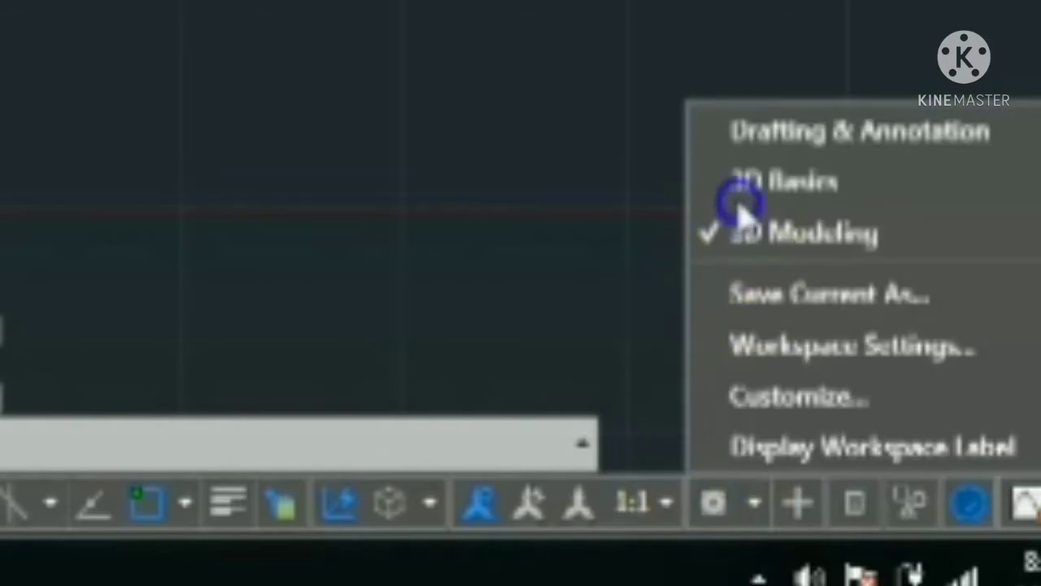
pyautogui.click(382, 28)
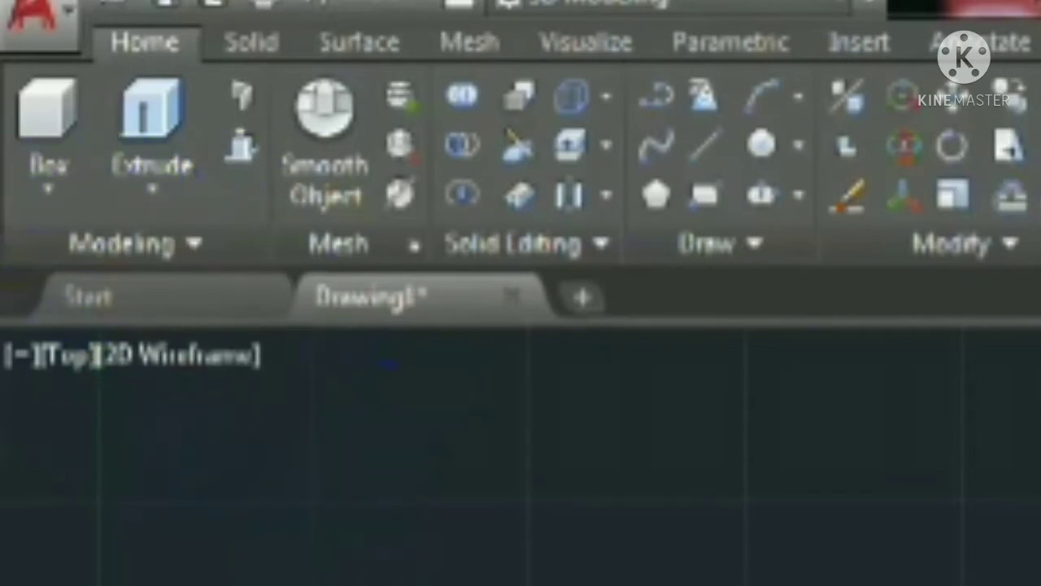
# Step: Create a solid box near the origin with a base of 100 by 50 and a height of 500
pyautogui.click(49, 194)
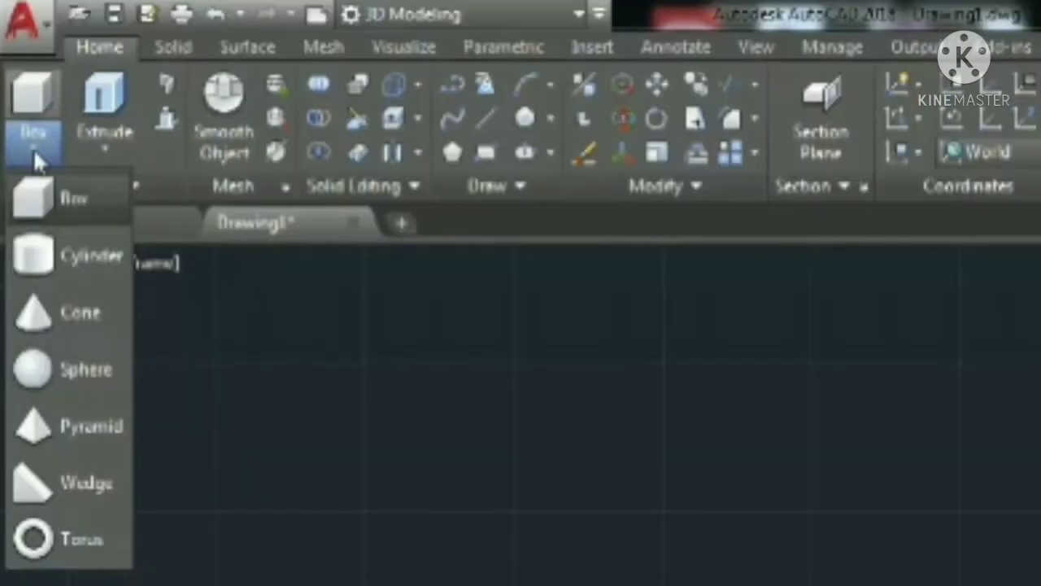
pyautogui.click(41, 213)
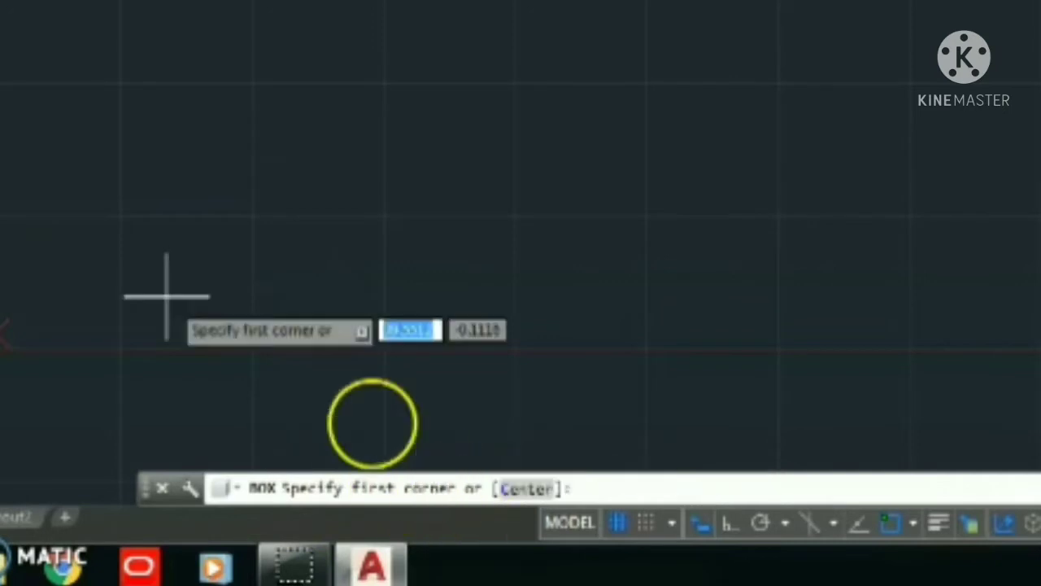
pyautogui.click(198, 304)
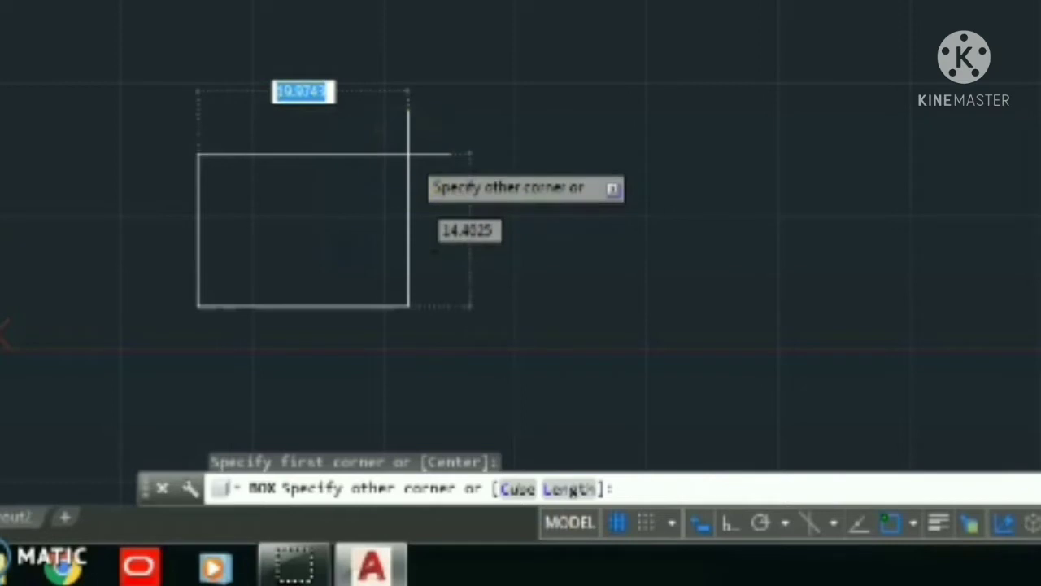
pyautogui.write('@100,50')
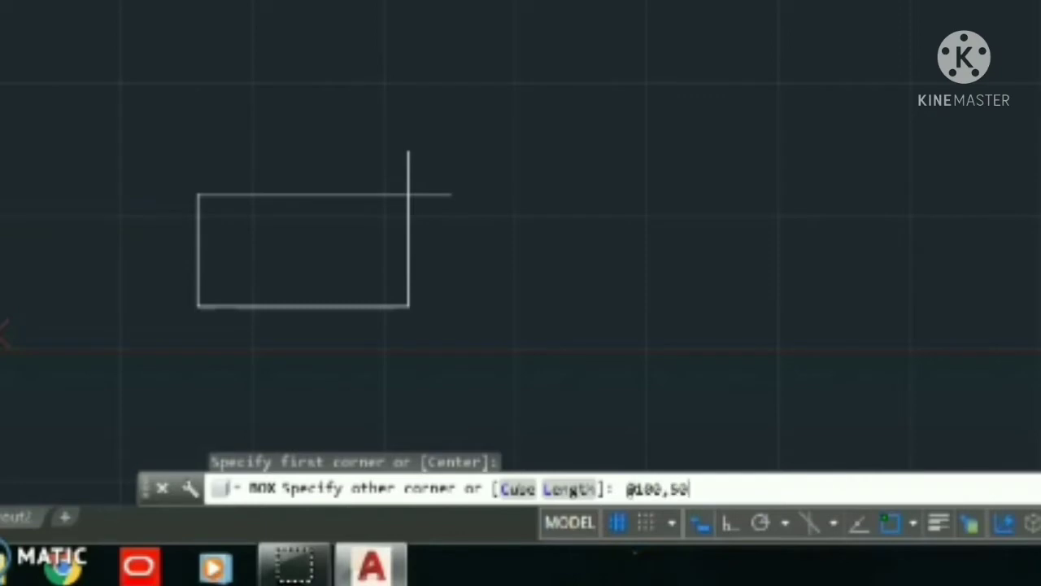
pyautogui.press('Return')
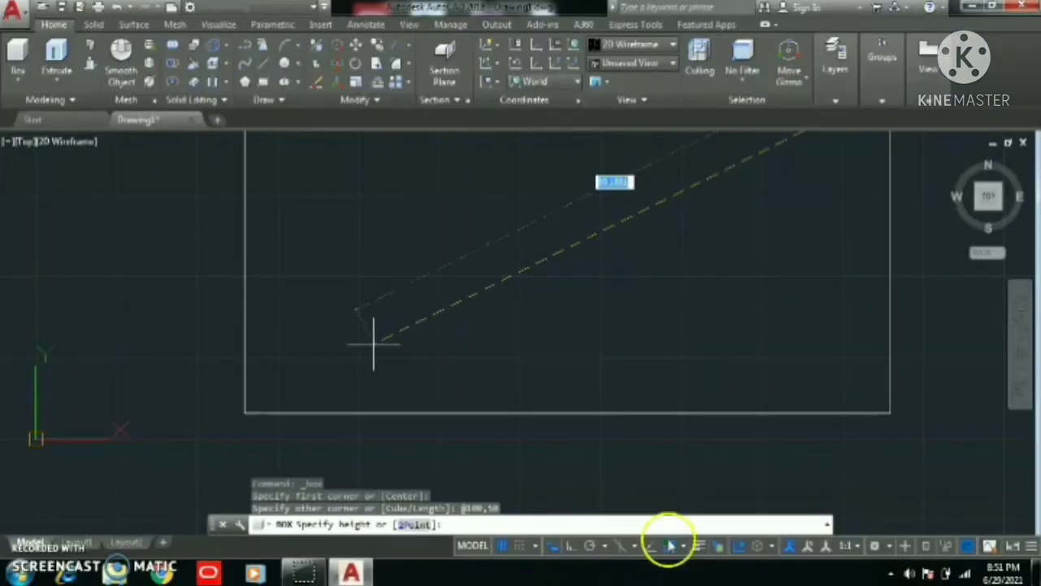
pyautogui.scroll(-2, 737, 344)
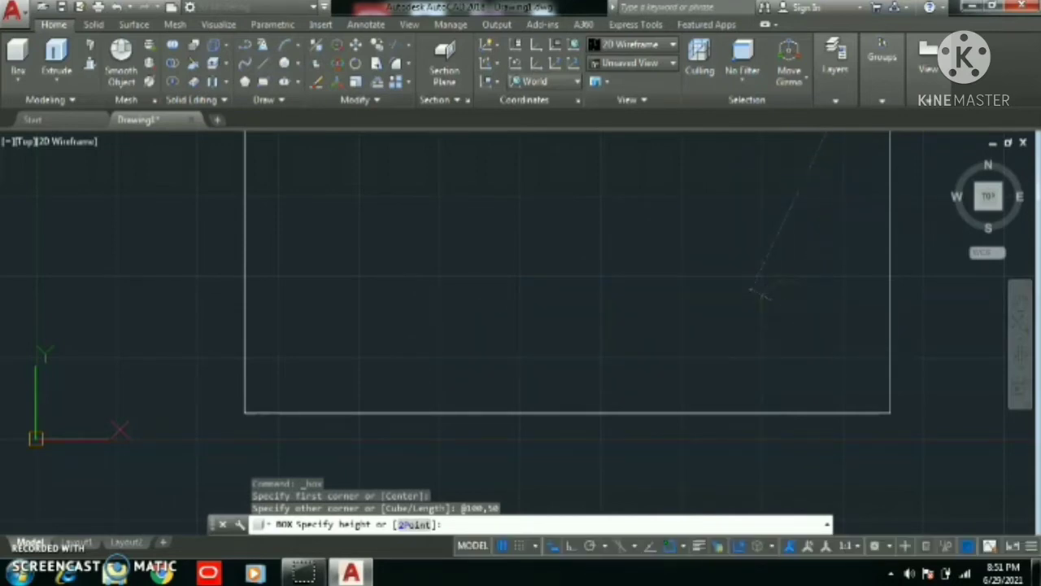
pyautogui.press('Return')
pyautogui.scroll(-2, 769, 317)
pyautogui.scroll(-2, 769, 317)
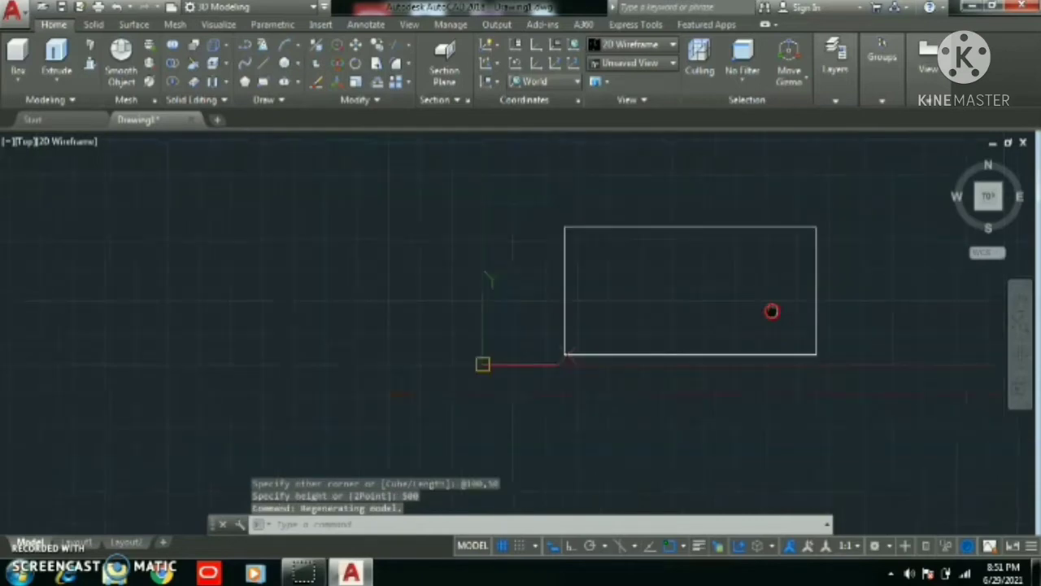
pyautogui.moveTo(771, 313); pyautogui.dragTo(515, 319, button='middle')
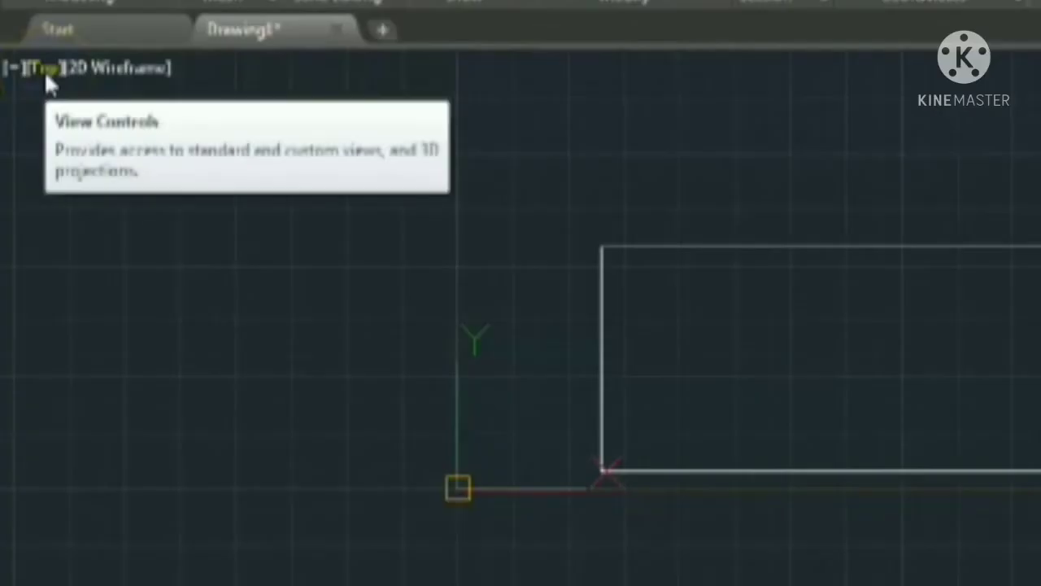
pyautogui.click(26, 144)
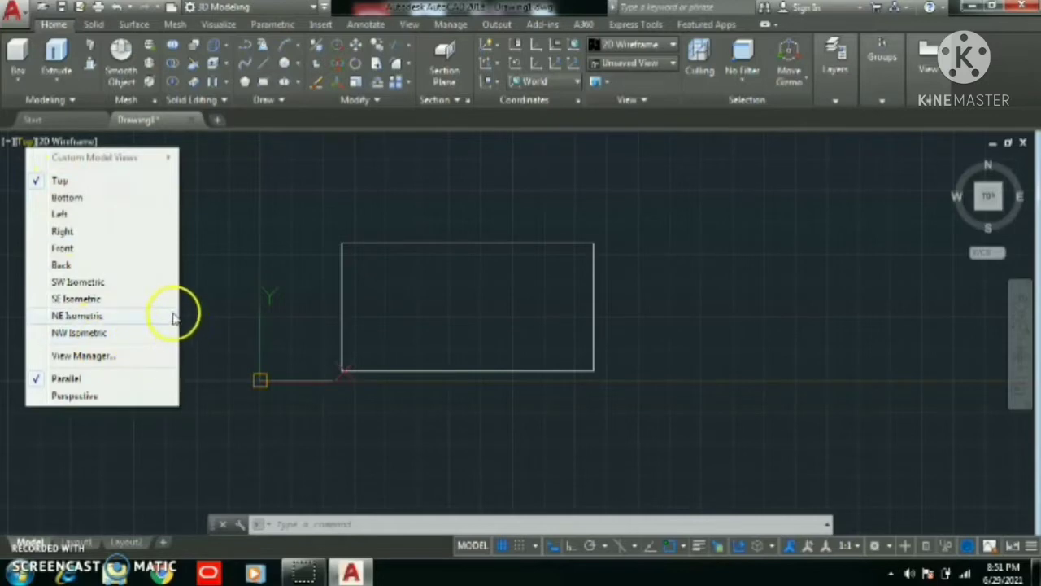
pyautogui.click(237, 262)
pyautogui.click(186, 293)
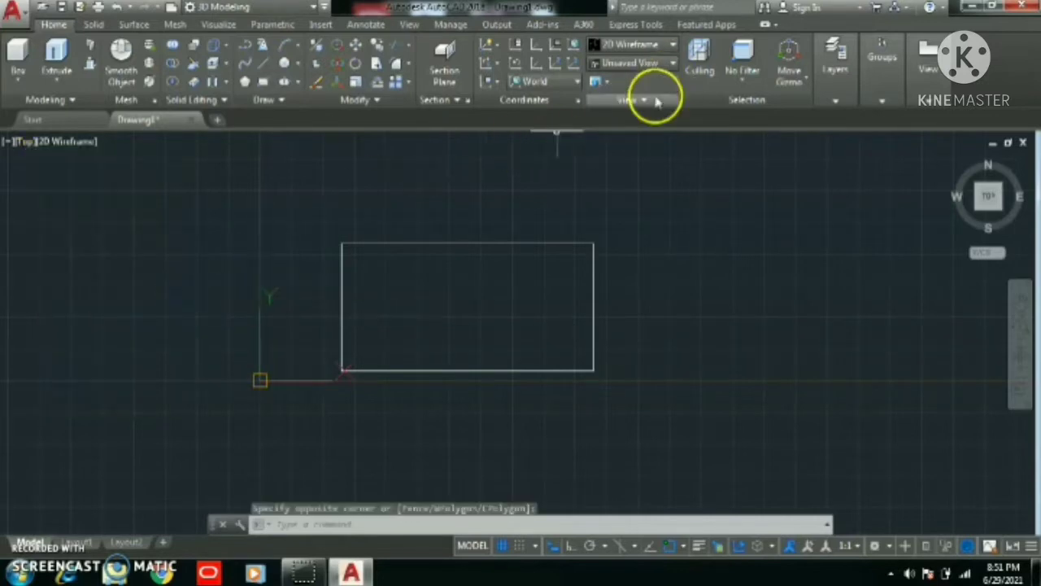
pyautogui.click(668, 65)
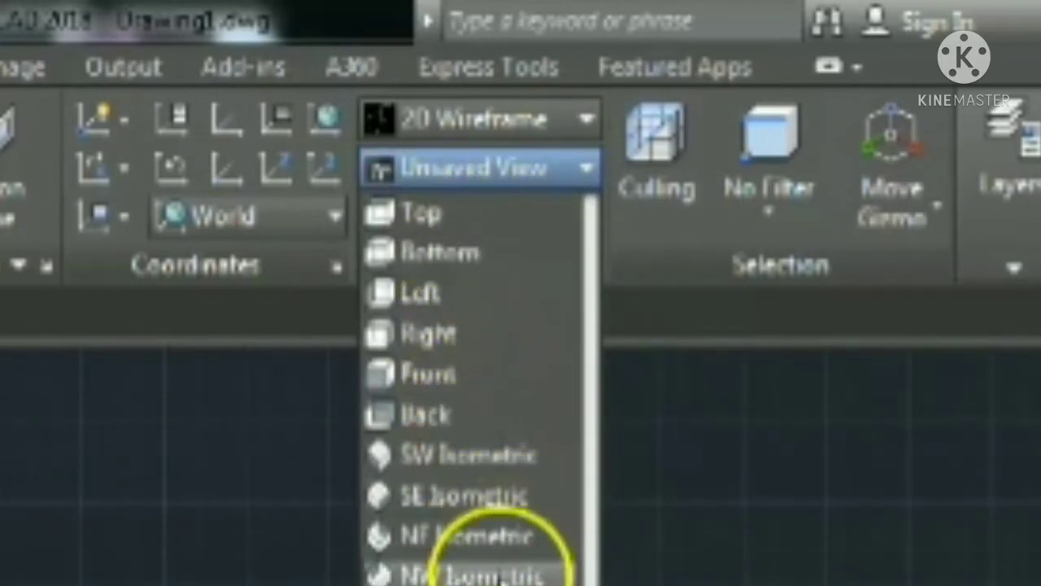
pyautogui.click(262, 580)
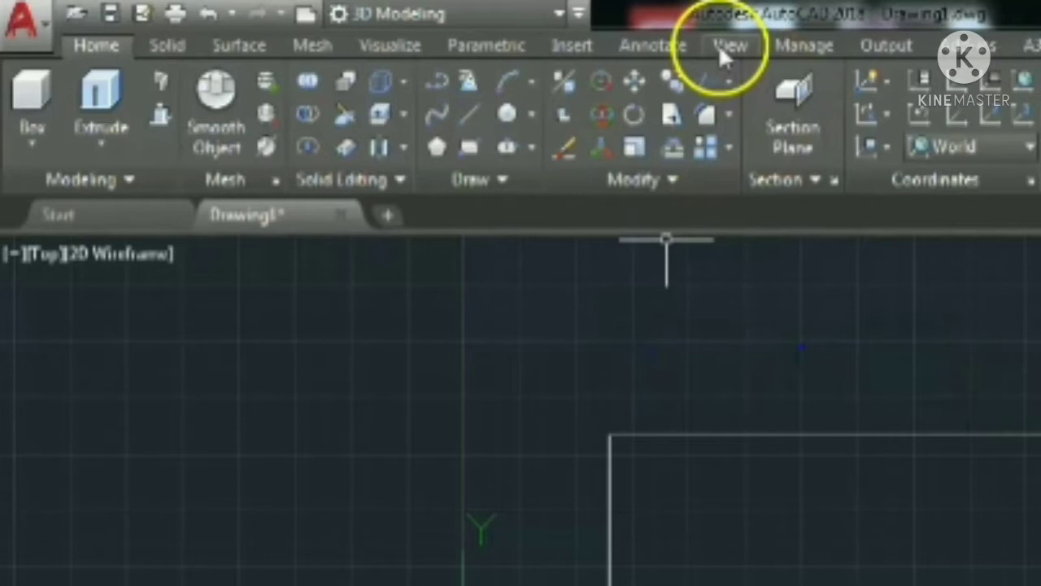
pyautogui.click(721, 46)
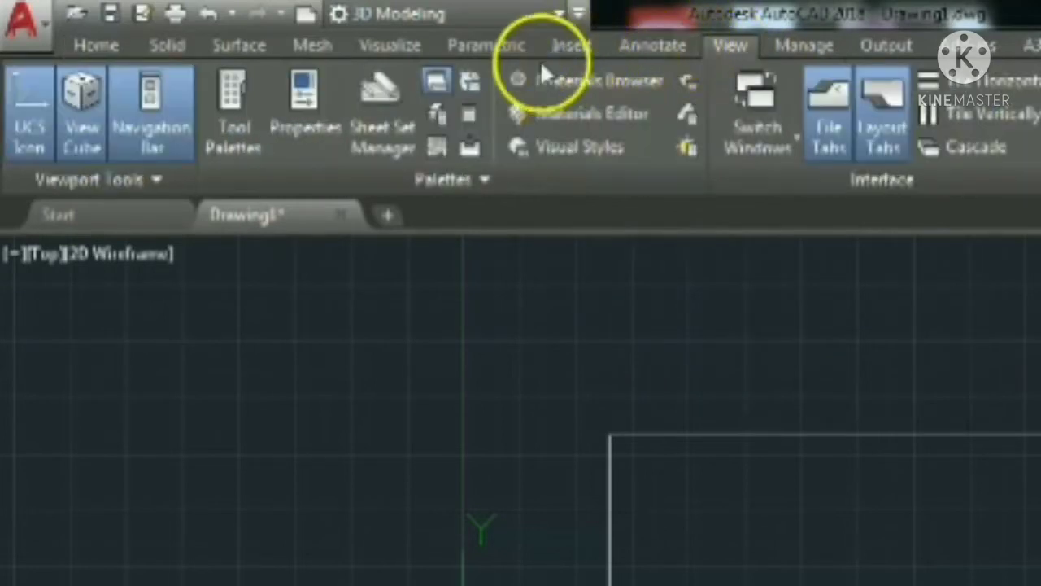
# Step: Set the model view to SE Isometric
pyautogui.click(390, 46)
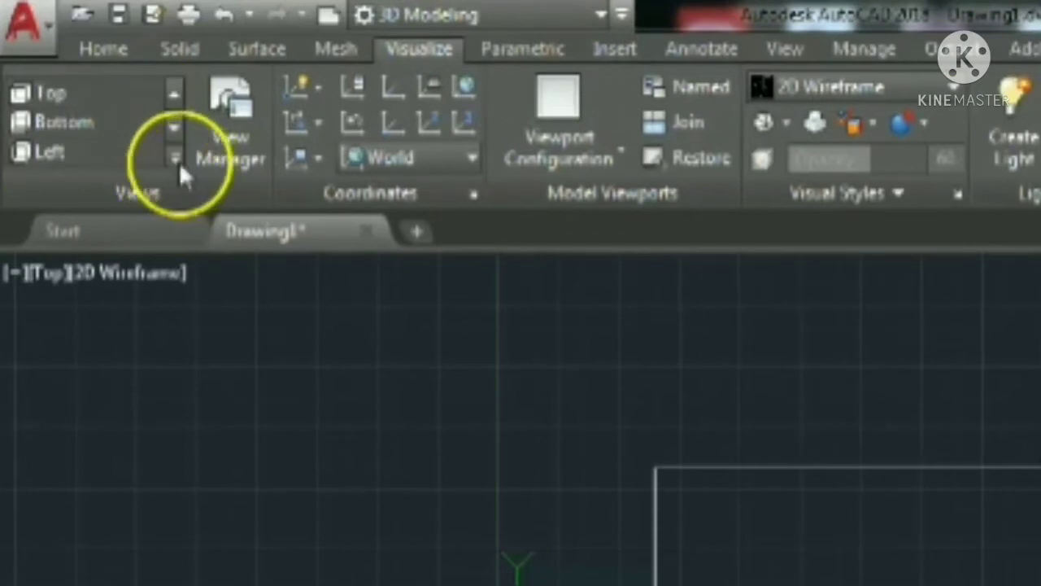
pyautogui.click(172, 158)
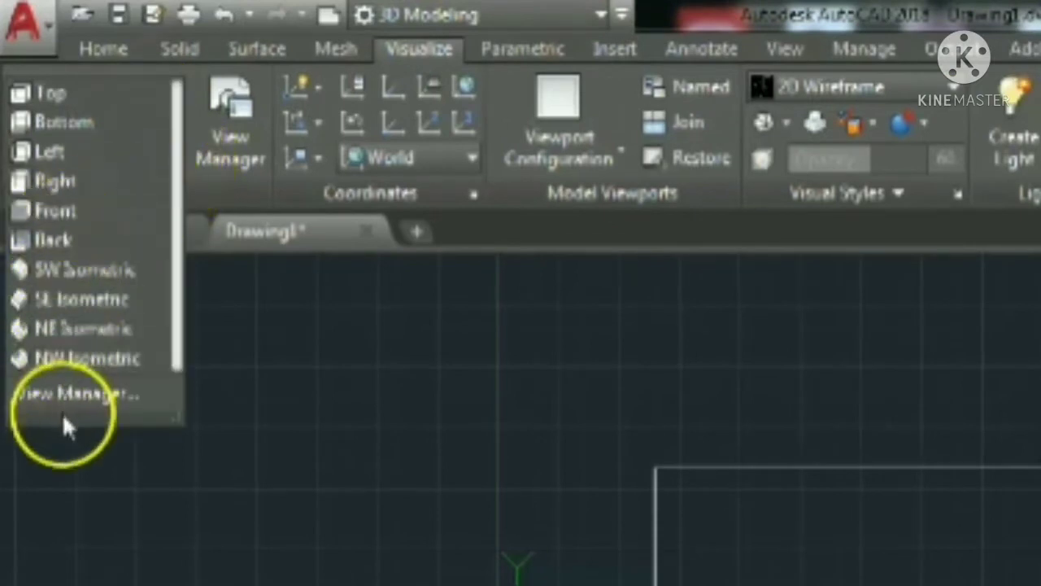
pyautogui.click(57, 298)
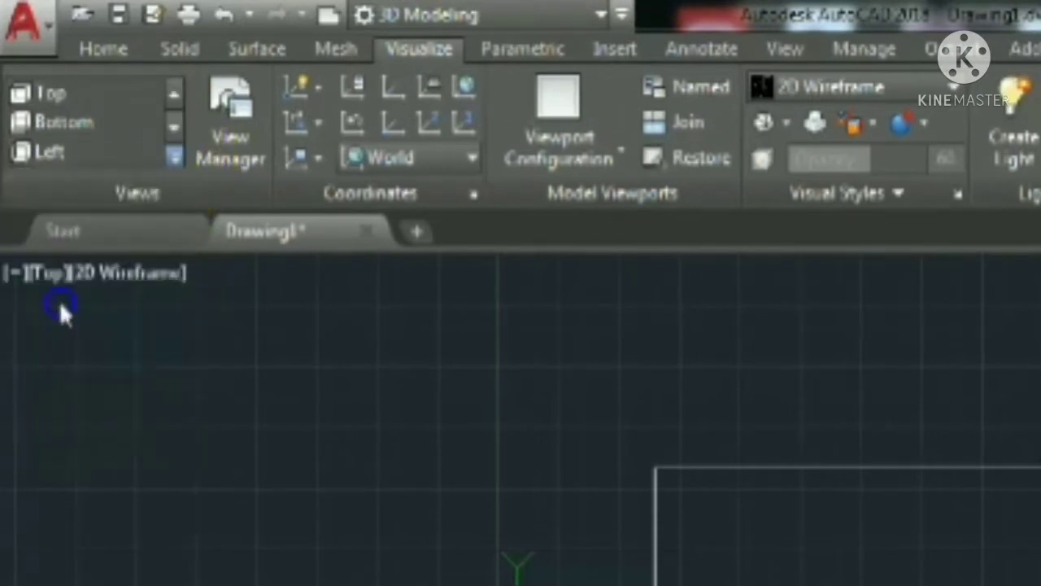
pyautogui.scroll(-2, 375, 253)
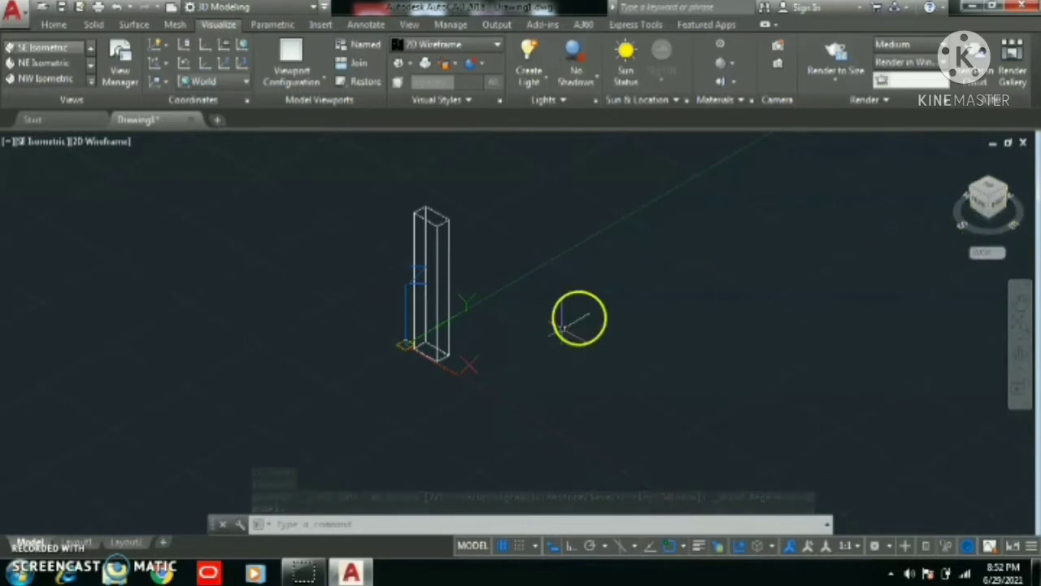
# Step: Move the UCS origin away from the box to a free point in front of it
pyautogui.scroll(3, 418, 337)
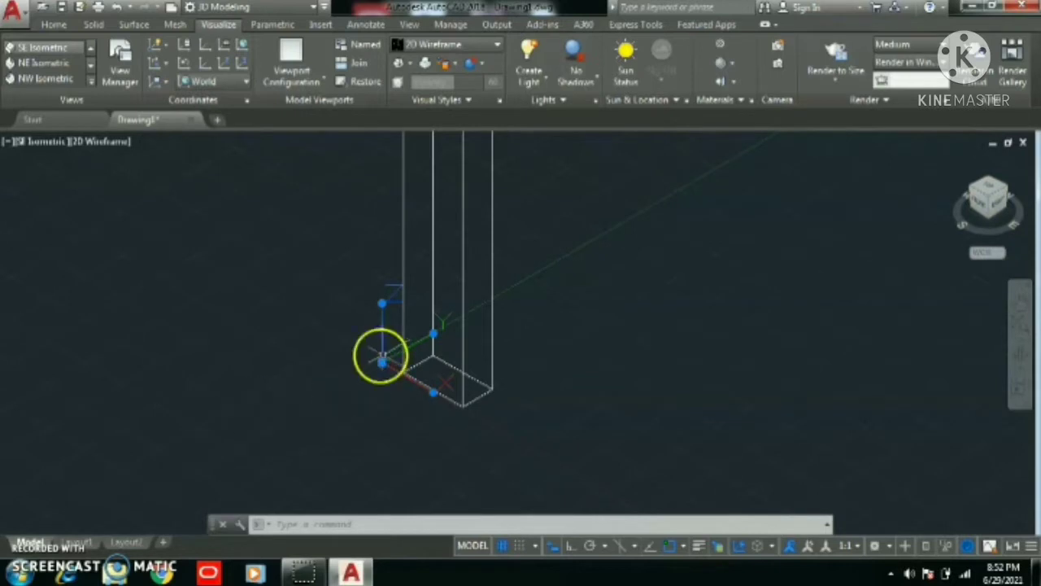
pyautogui.click(382, 359)
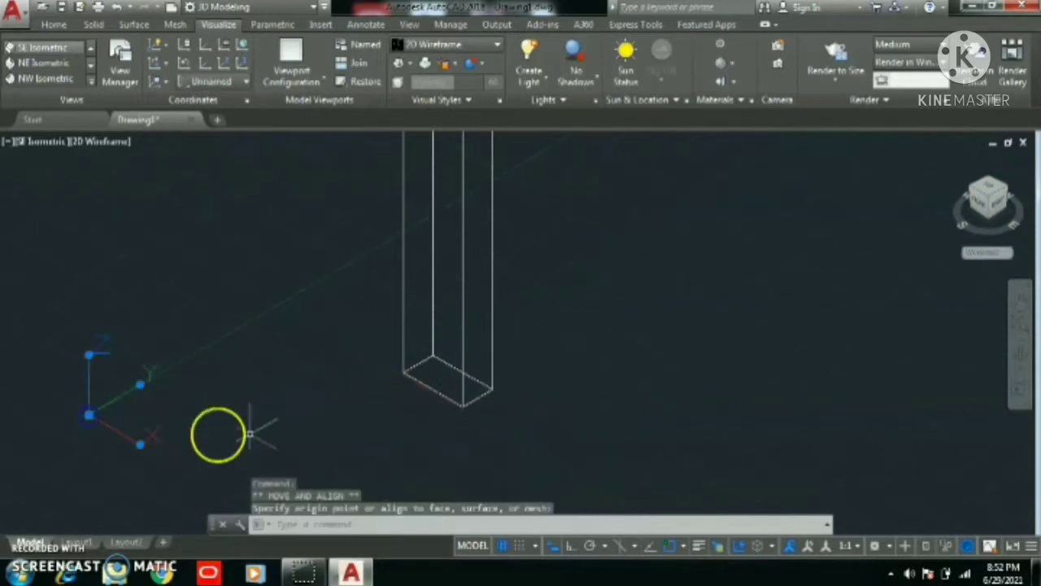
pyautogui.scroll(-2, 360, 354)
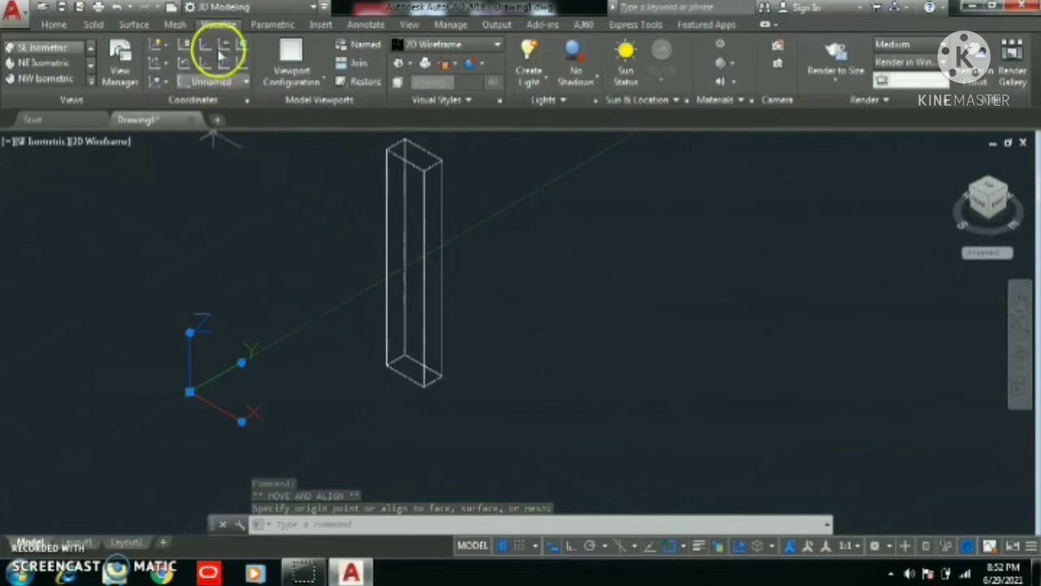
# Step: Set the visual style of the model to Conceptual
pyautogui.click(461, 49)
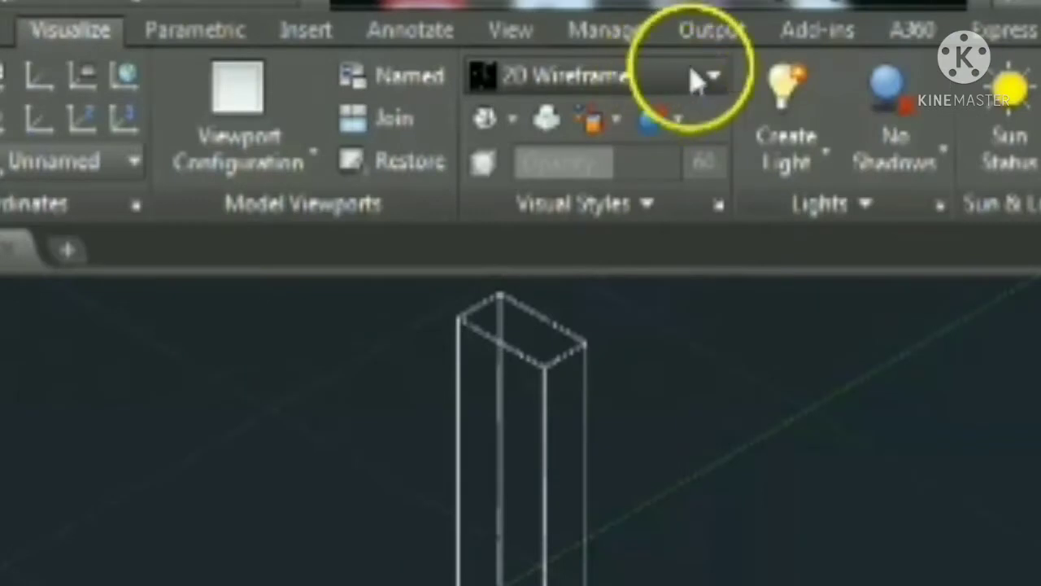
pyautogui.click(496, 45)
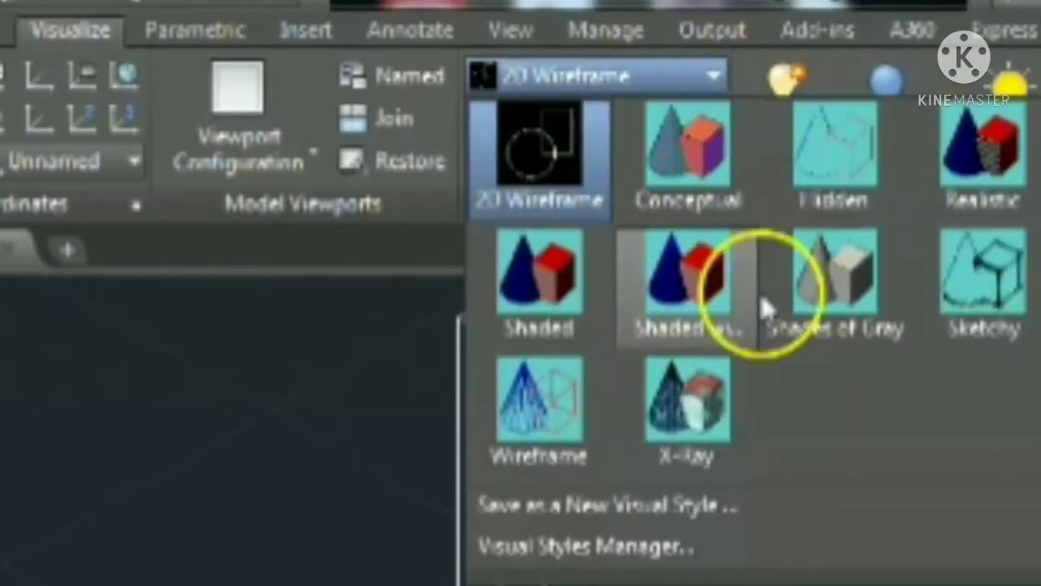
pyautogui.click(675, 172)
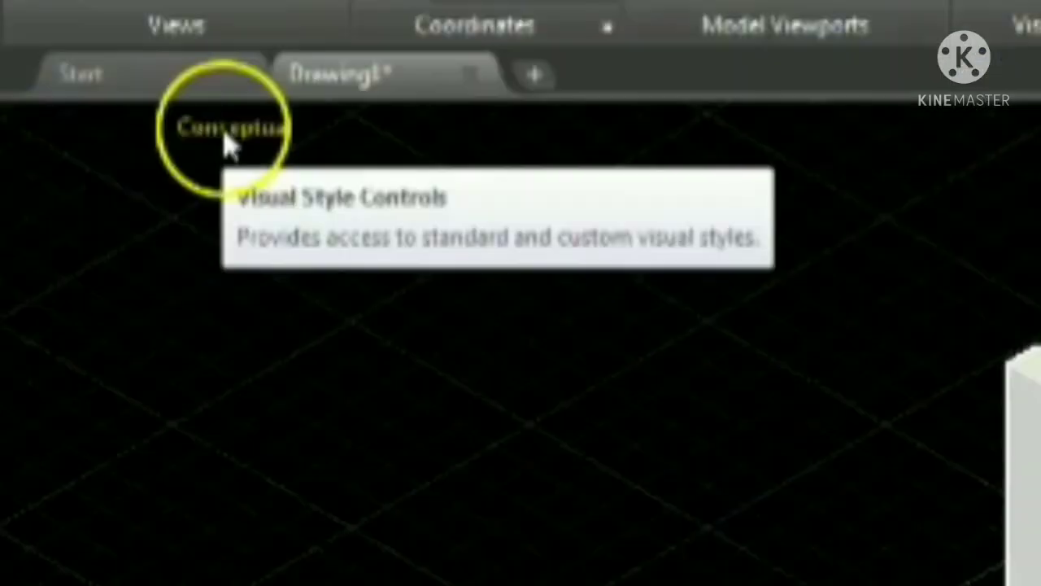
pyautogui.click(230, 145)
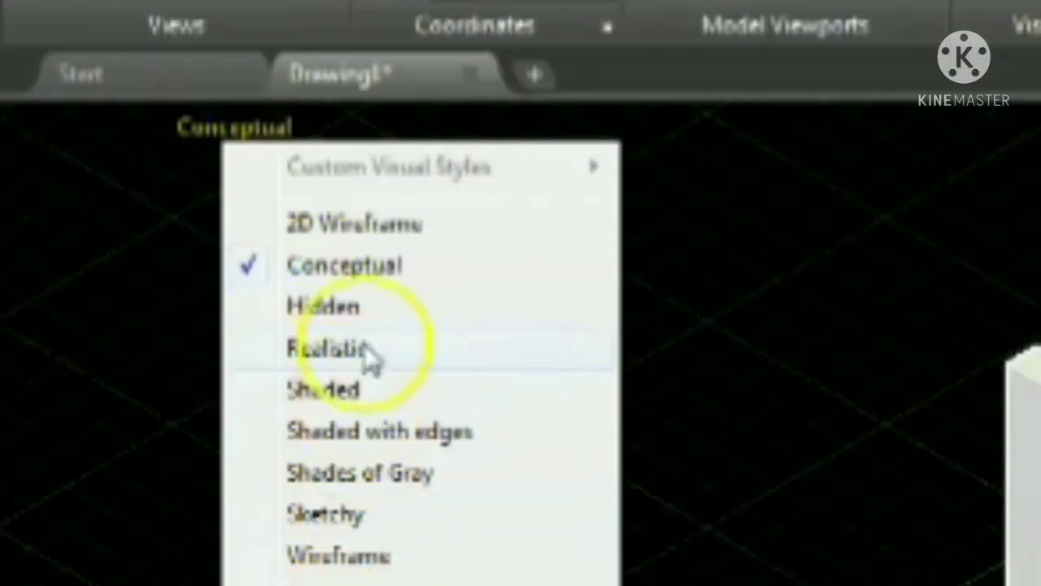
pyautogui.click(762, 306)
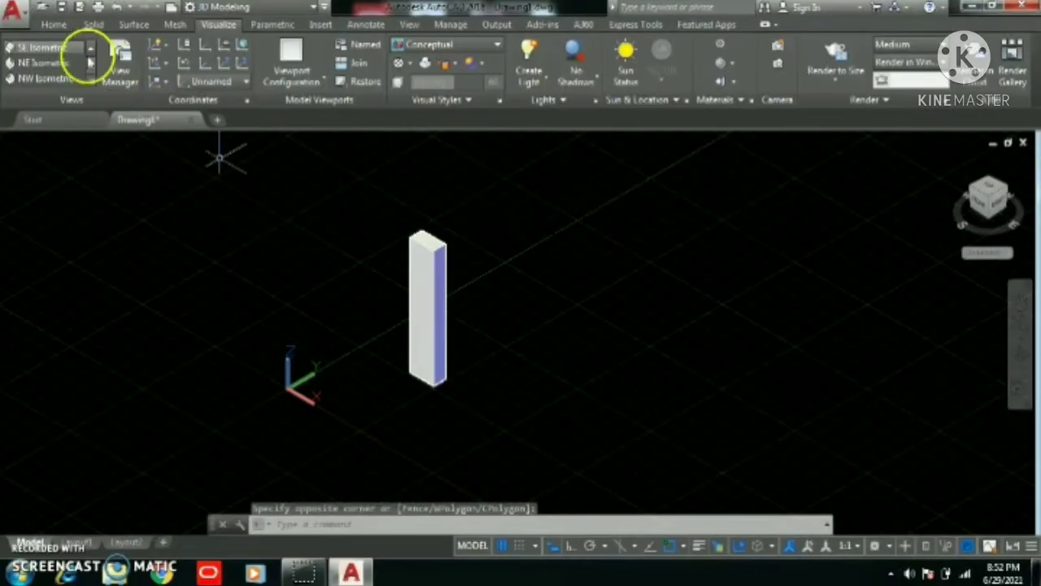
pyautogui.click(54, 25)
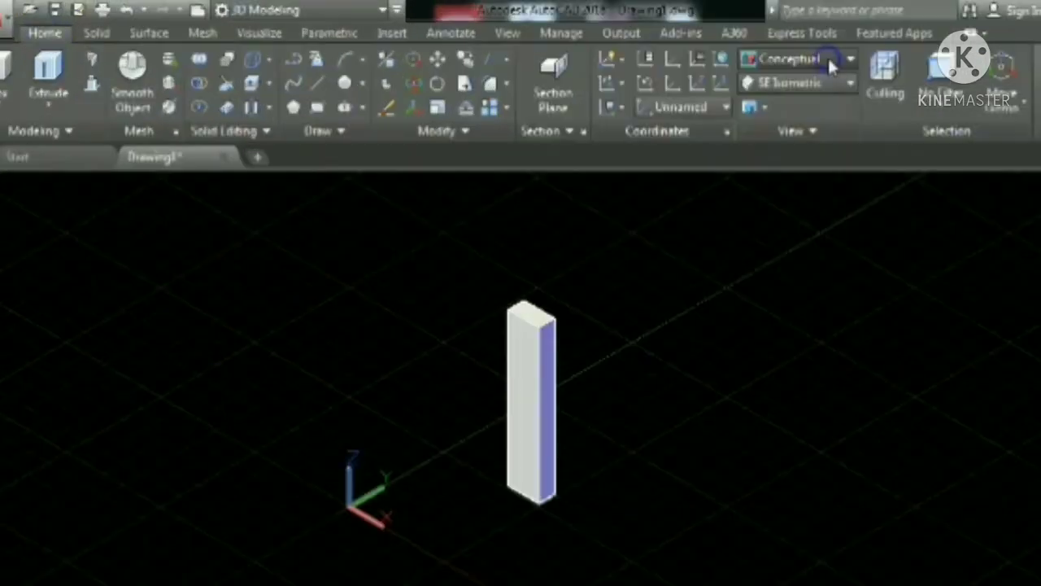
pyautogui.click(832, 67)
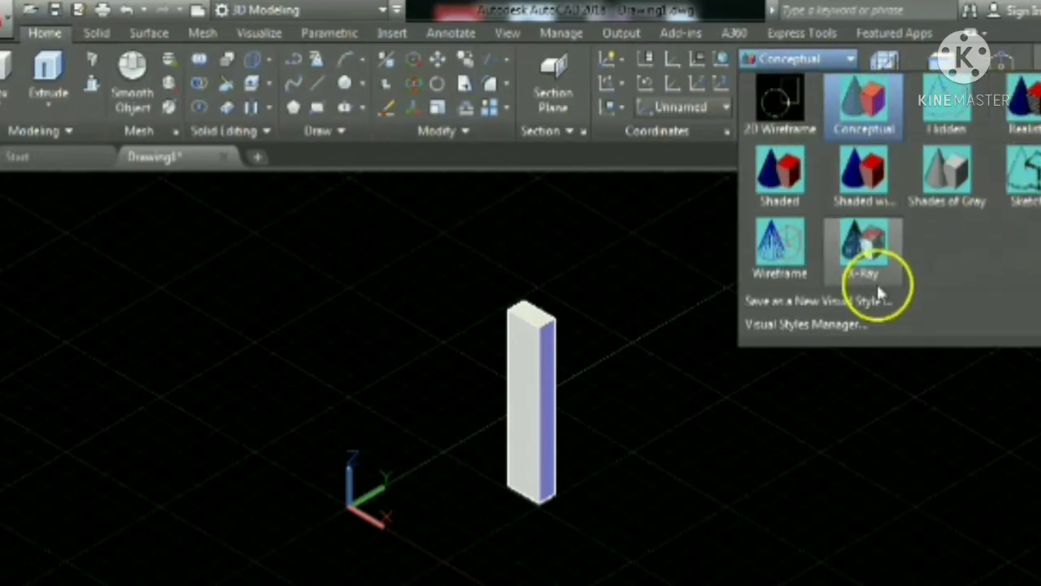
pyautogui.click(785, 443)
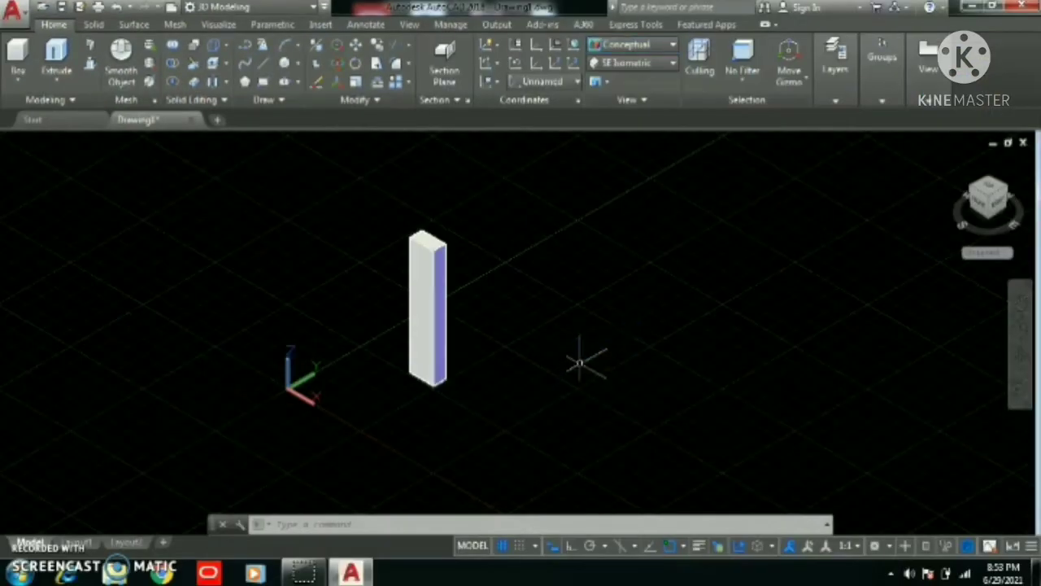
# Step: Create a second solid box freehand beside the tall box, with a wider base and a height of about 336
pyautogui.moveTo(505, 356); pyautogui.dragTo(419, 353, button='middle')
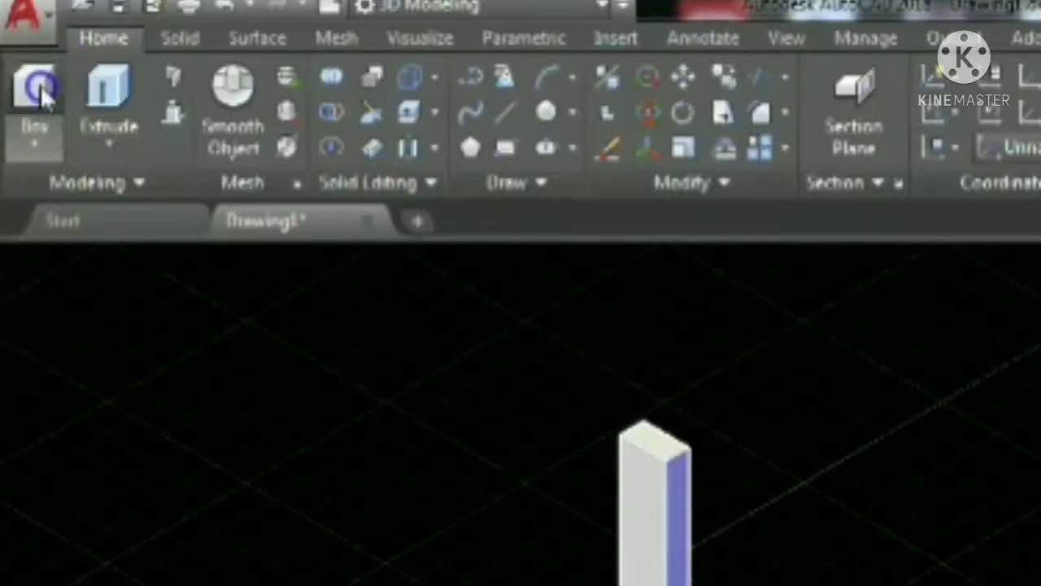
pyautogui.click(41, 94)
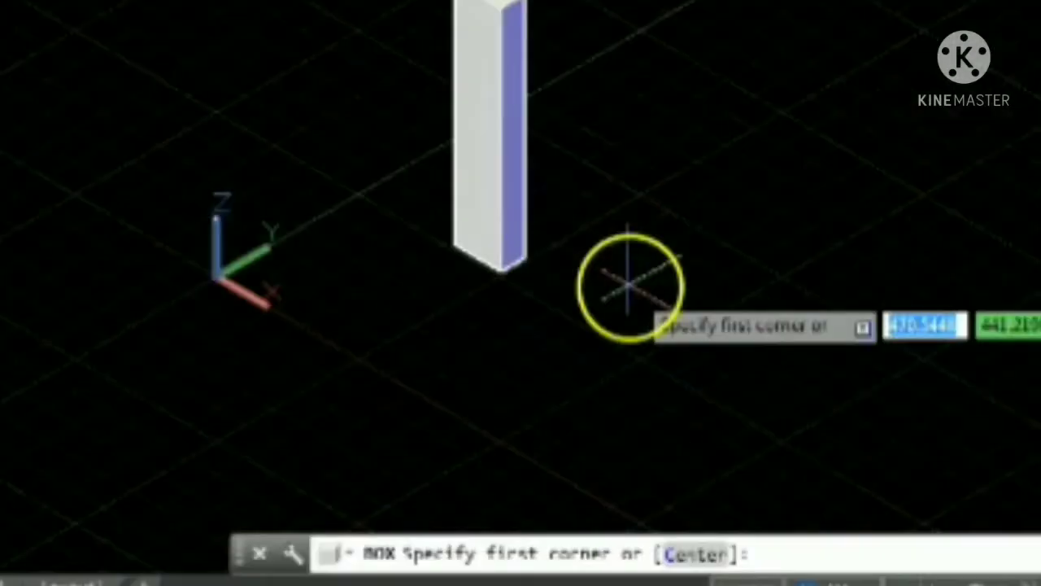
pyautogui.click(625, 288)
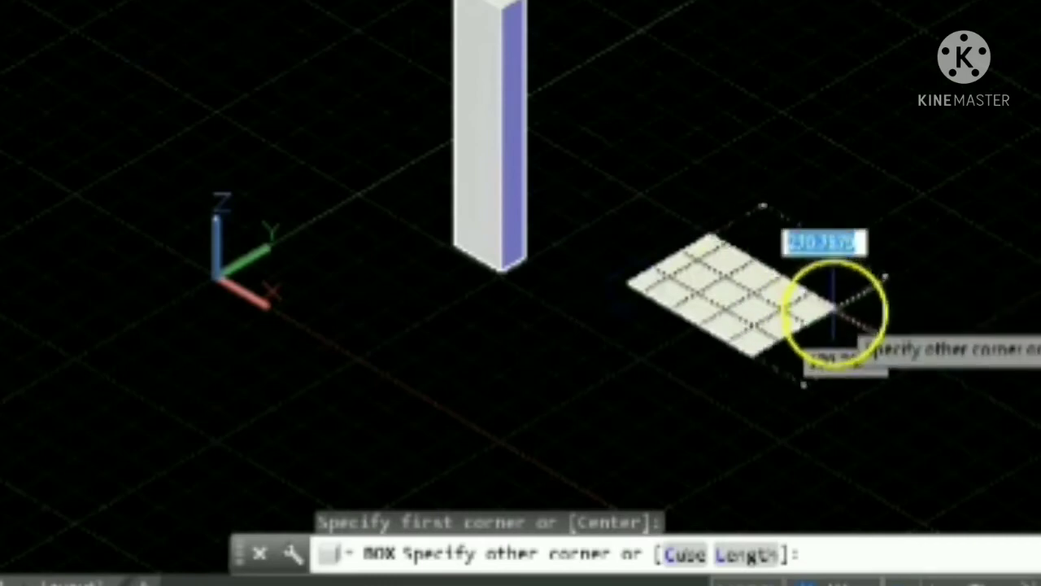
pyautogui.click(768, 277)
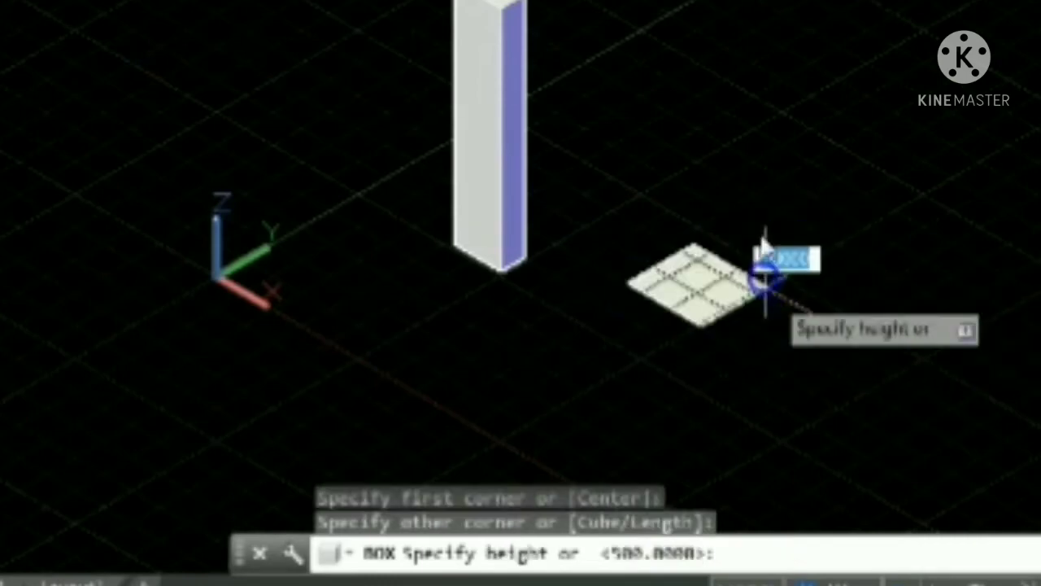
pyautogui.click(781, 107)
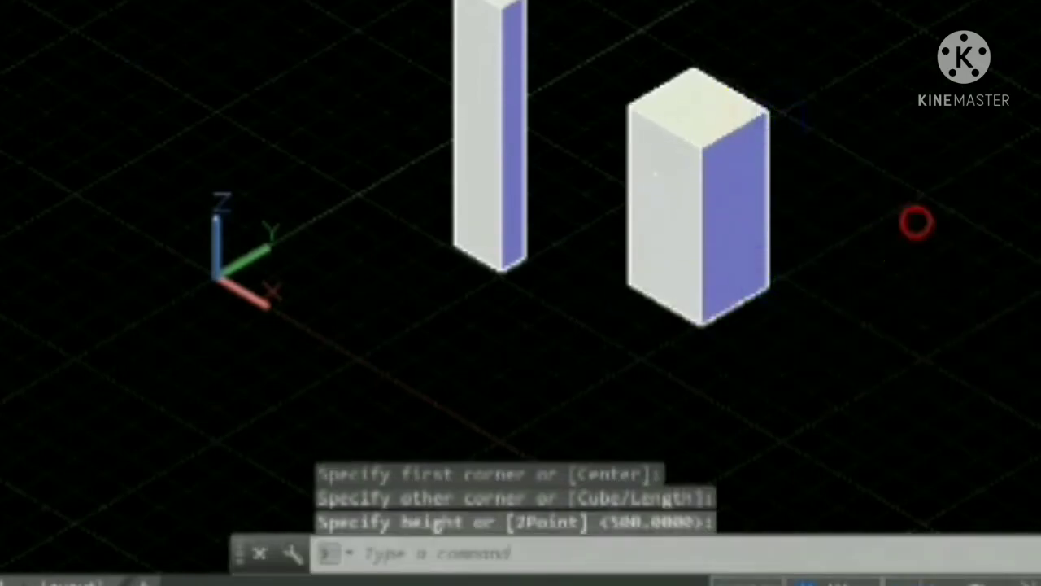
pyautogui.press('Escape')
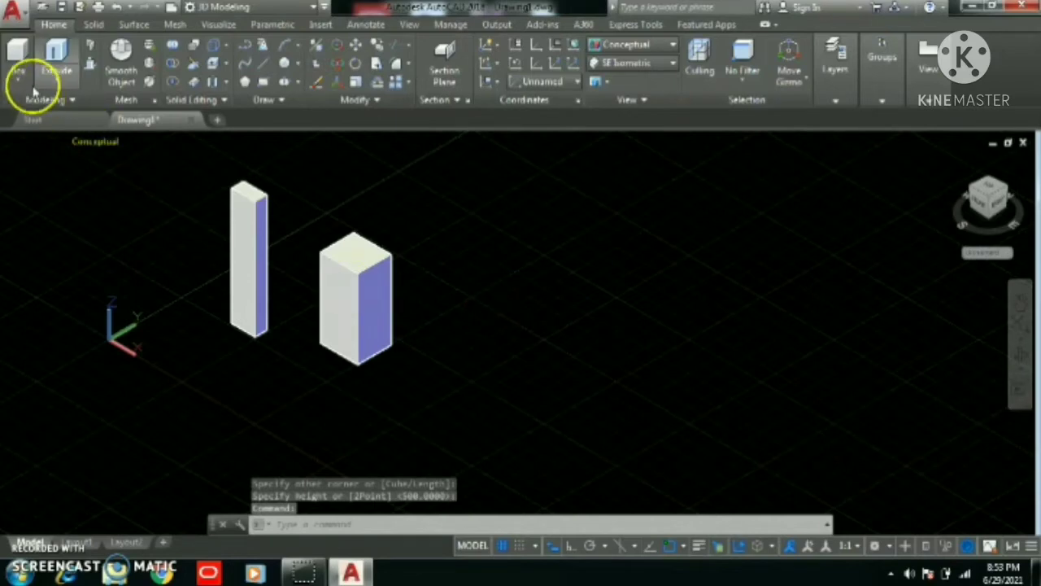
# Step: Create a solid cylinder beside the second box with a base radius of 100 and a height of 500
pyautogui.click(18, 75)
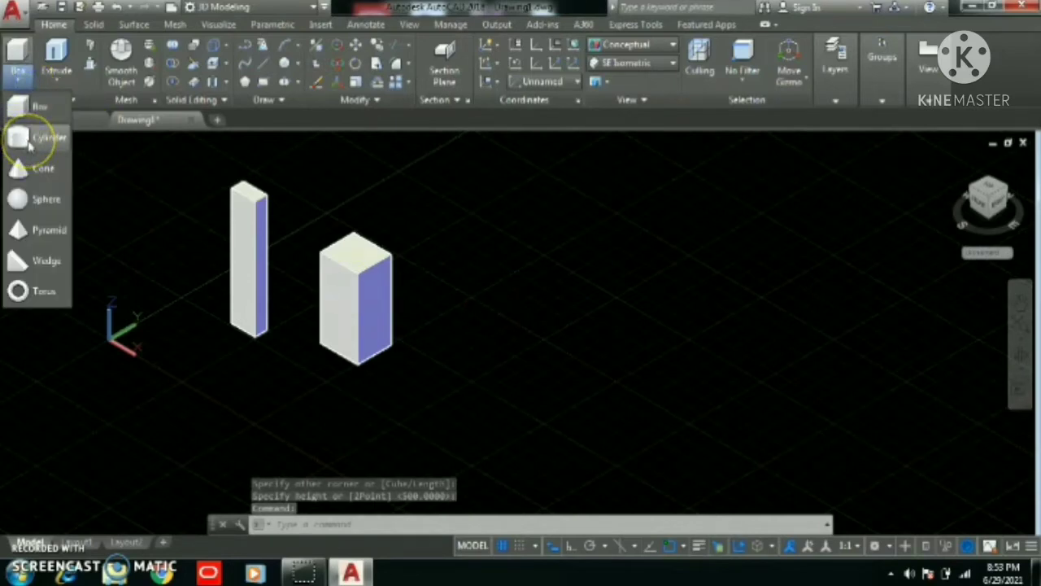
pyautogui.click(32, 139)
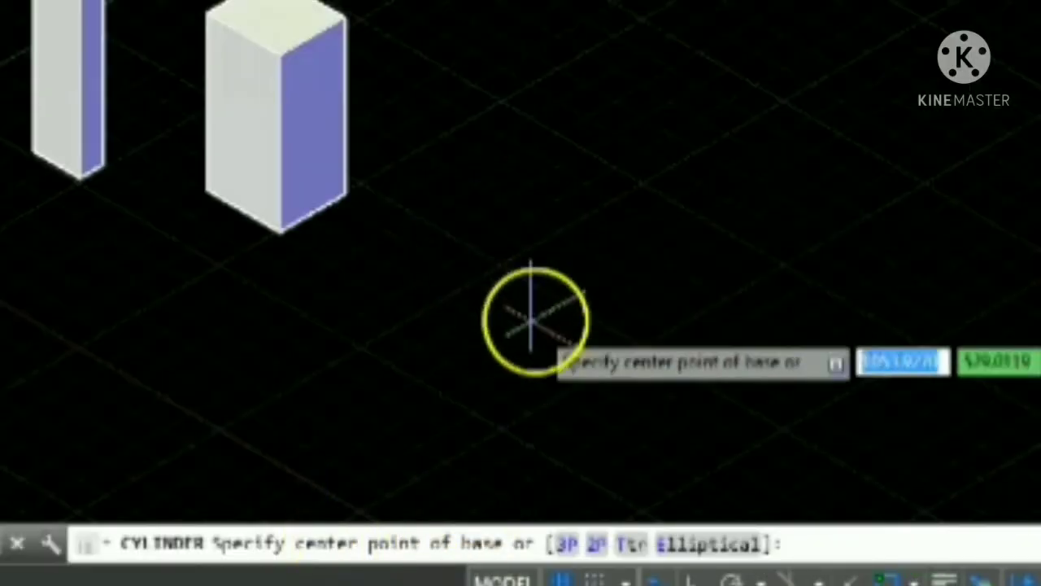
pyautogui.click(553, 301)
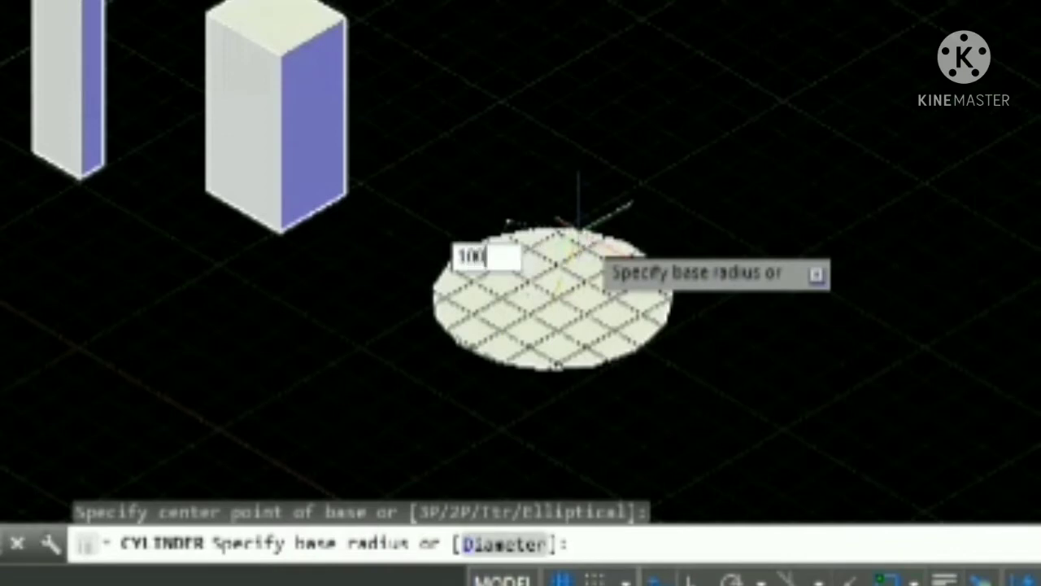
pyautogui.press('Return')
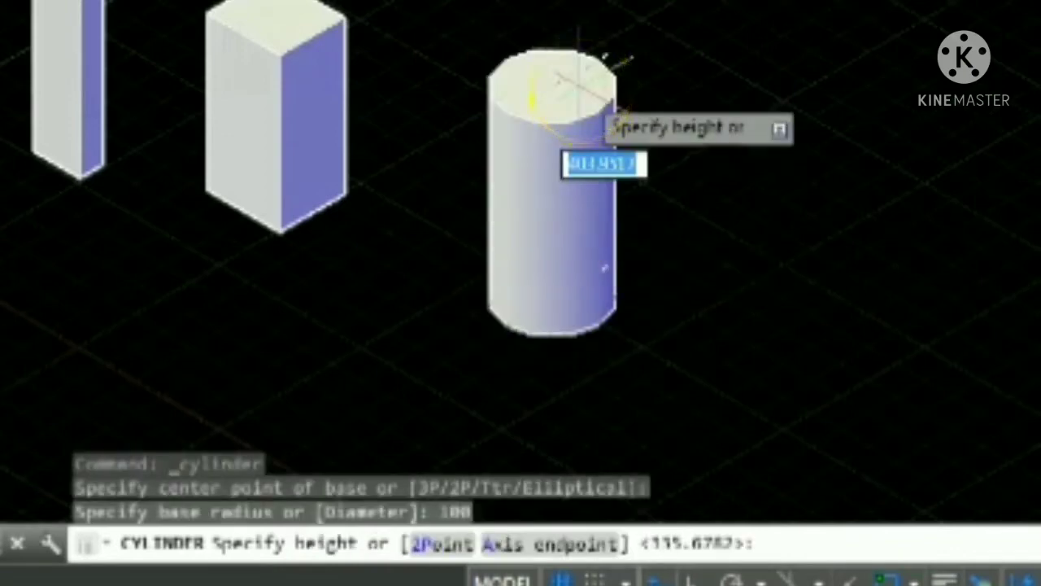
pyautogui.press('Return')
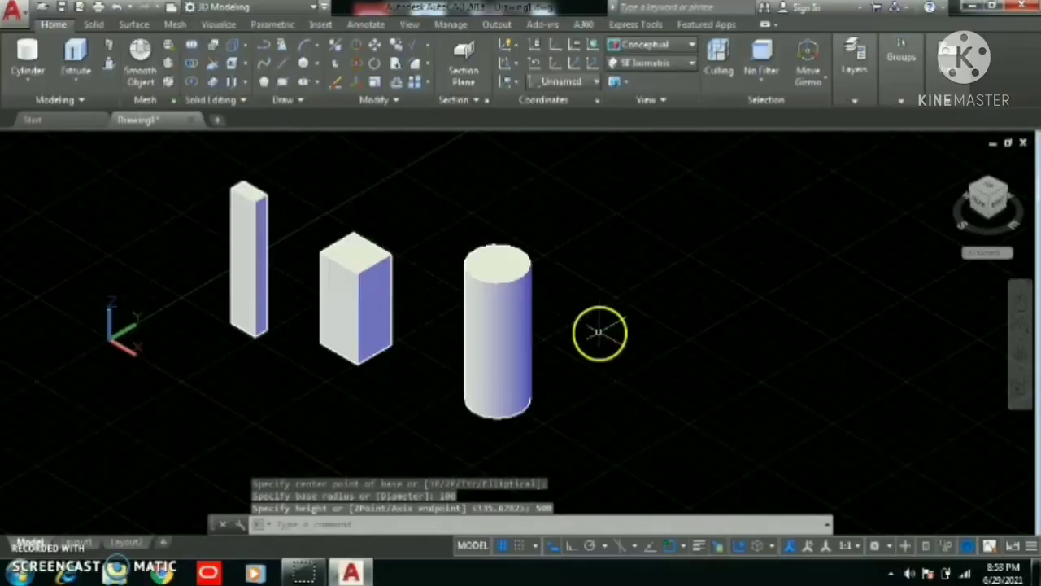
# Step: Create a solid cone beside the cylinder with a base radius of 100 and a height of 400
pyautogui.scroll(-3, 601, 337)
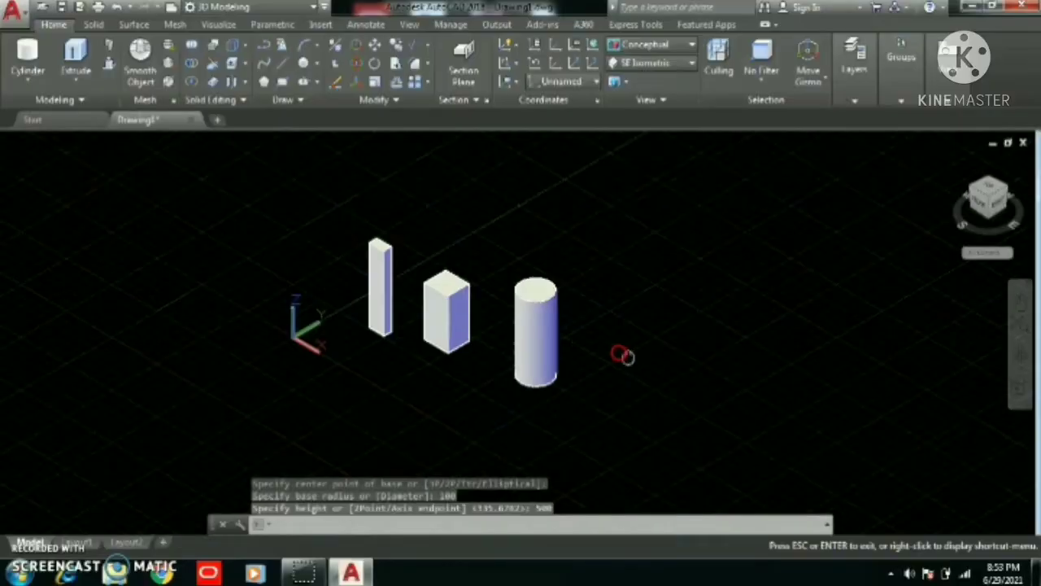
pyautogui.moveTo(623, 353); pyautogui.dragTo(512, 330, button='middle')
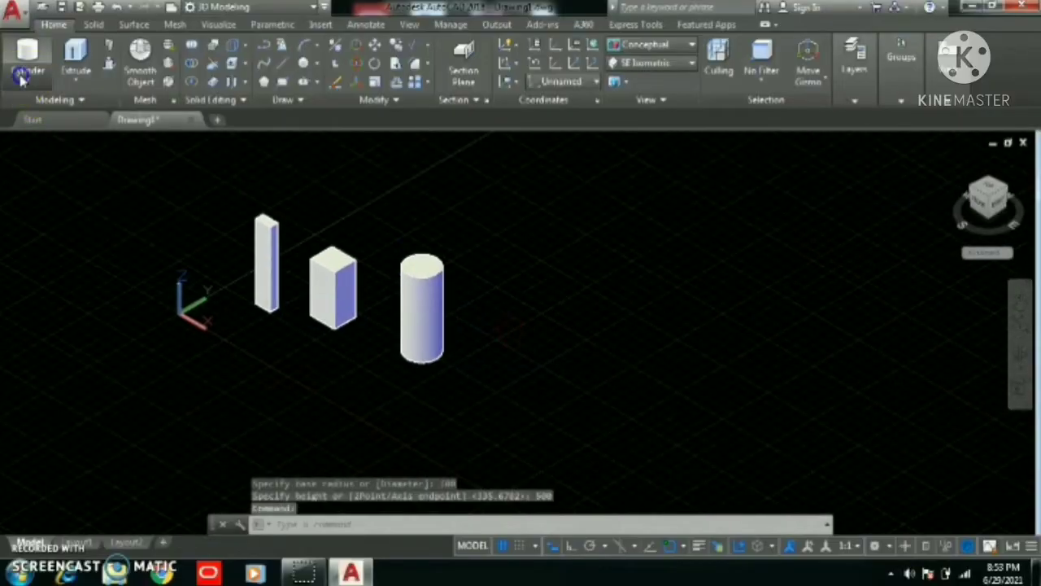
pyautogui.click(22, 77)
pyautogui.click(33, 172)
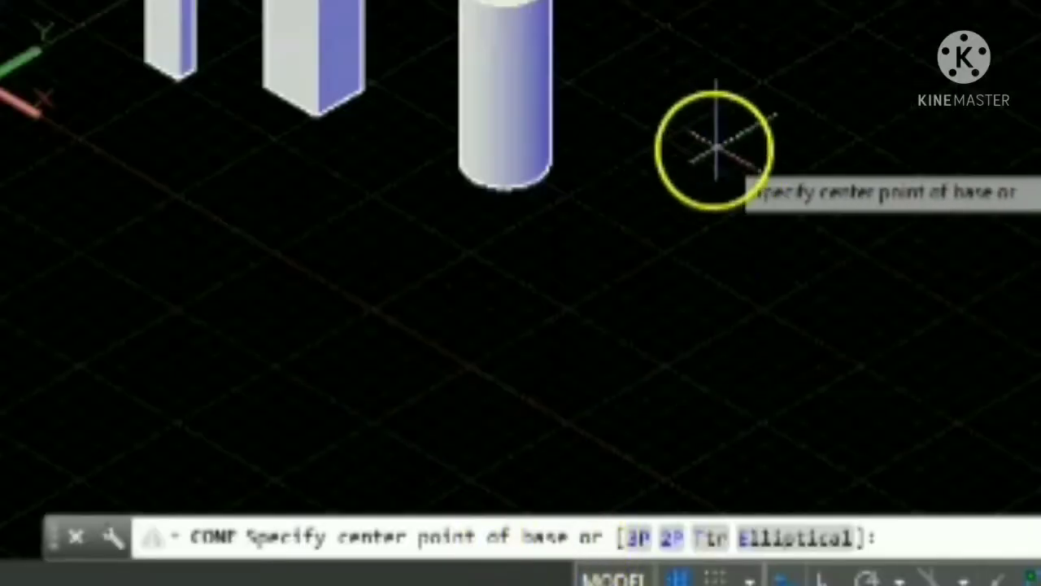
pyautogui.click(742, 182)
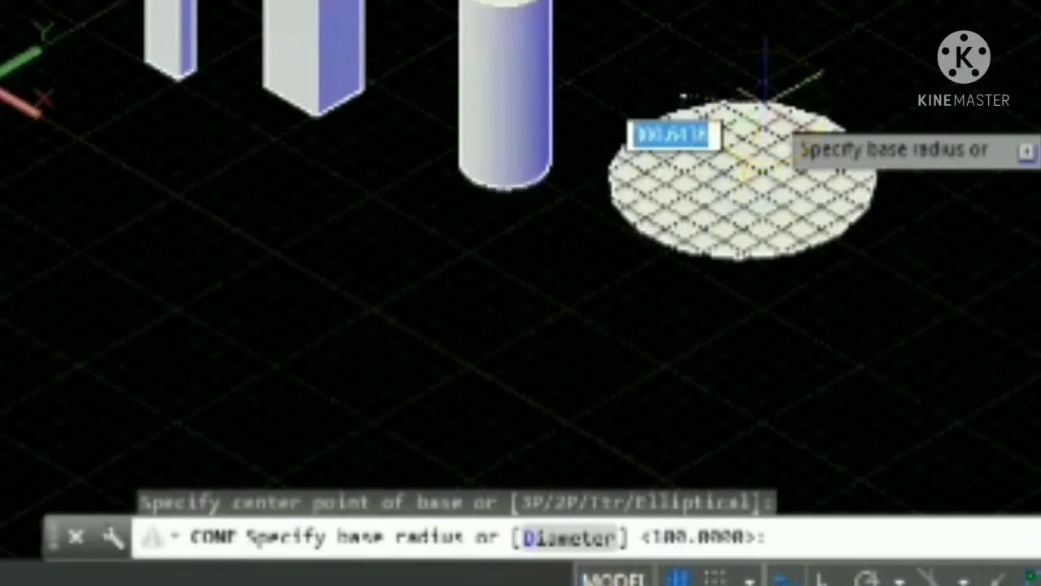
pyautogui.write('1')
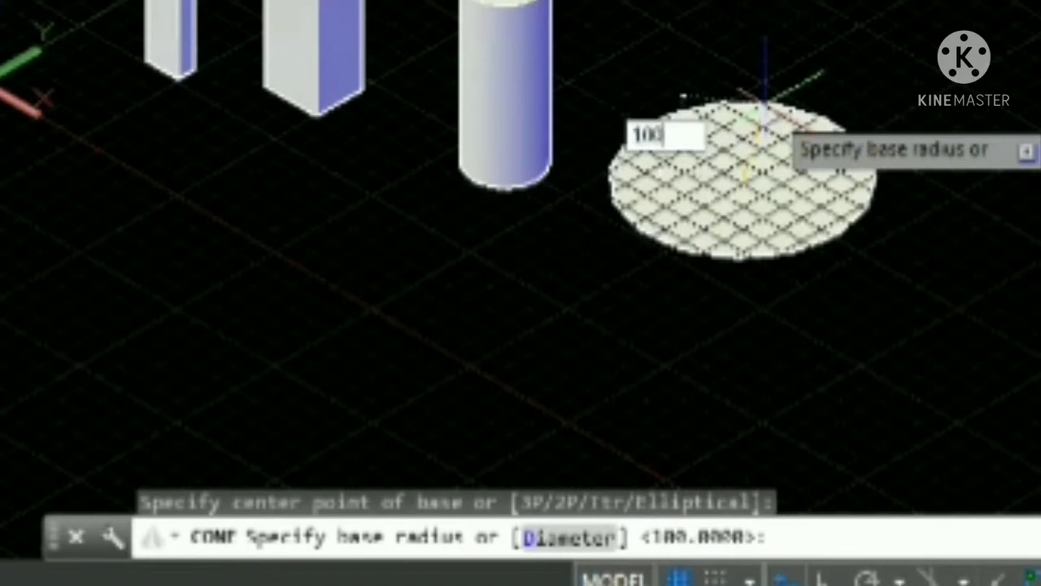
pyautogui.write('00')
pyautogui.press('Return')
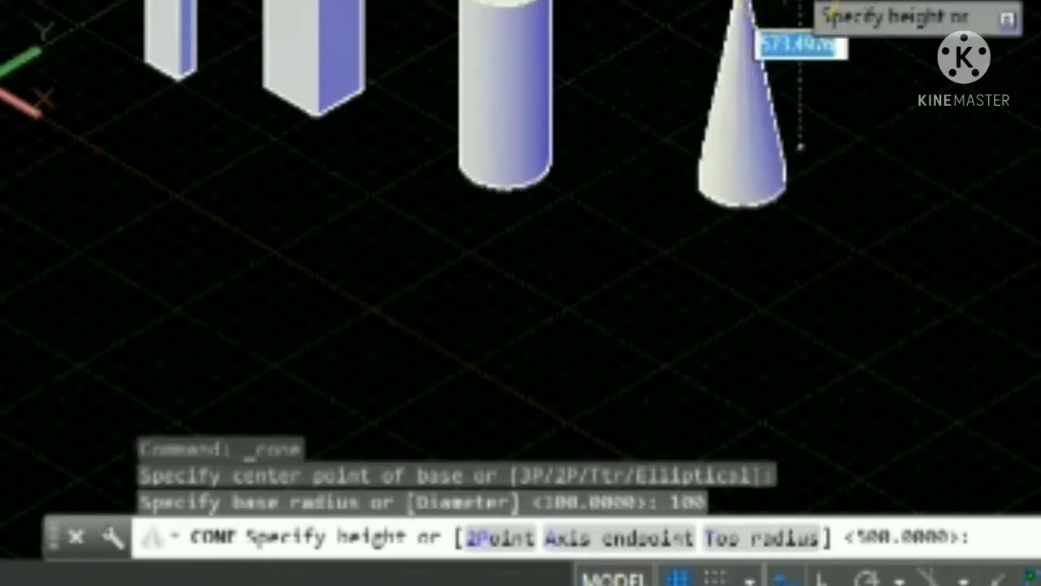
pyautogui.press('BackSpace')
pyautogui.write('400')
pyautogui.press('Return')
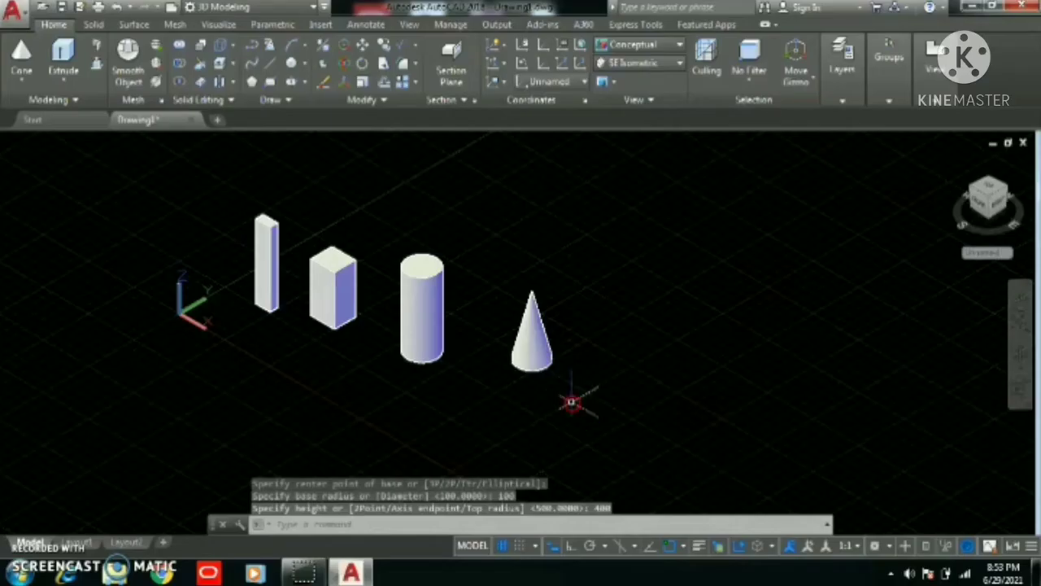
# Step: Create a solid sphere with a radius of 200 in the free space beside the cone
pyautogui.moveTo(569, 399); pyautogui.dragTo(440, 371, button='middle')
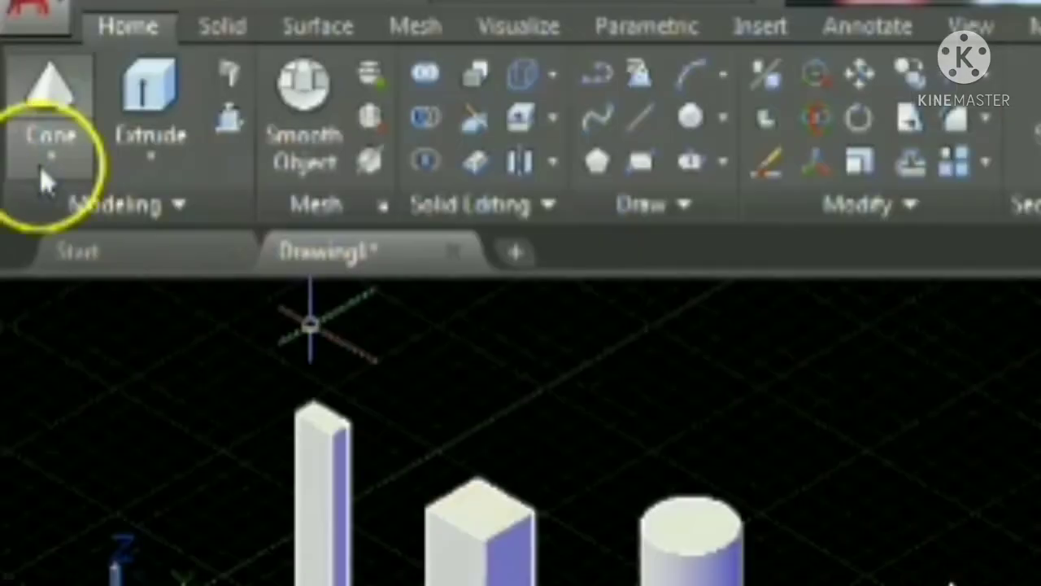
pyautogui.click(18, 82)
pyautogui.click(37, 436)
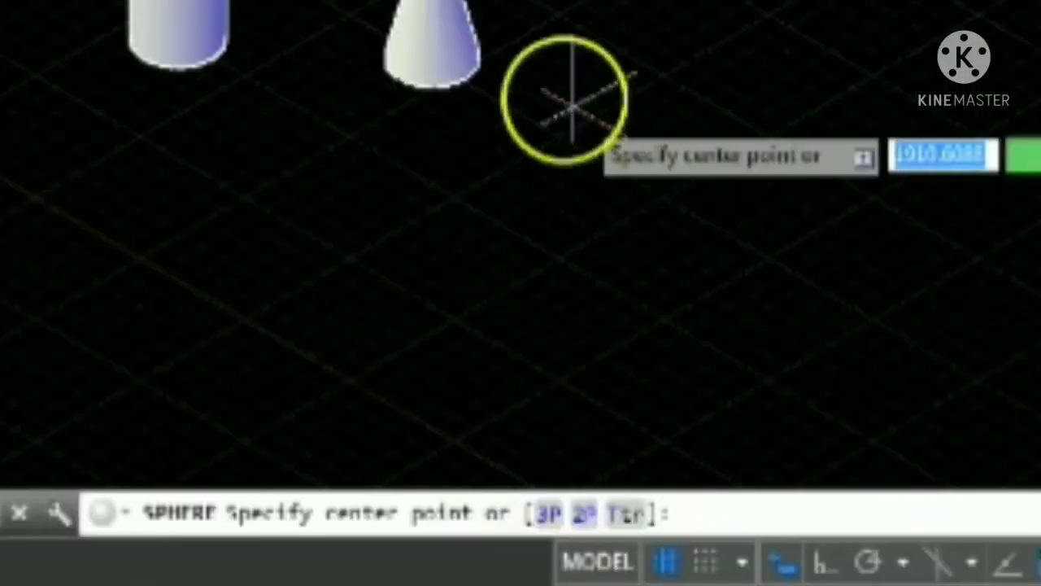
pyautogui.click(500, 359)
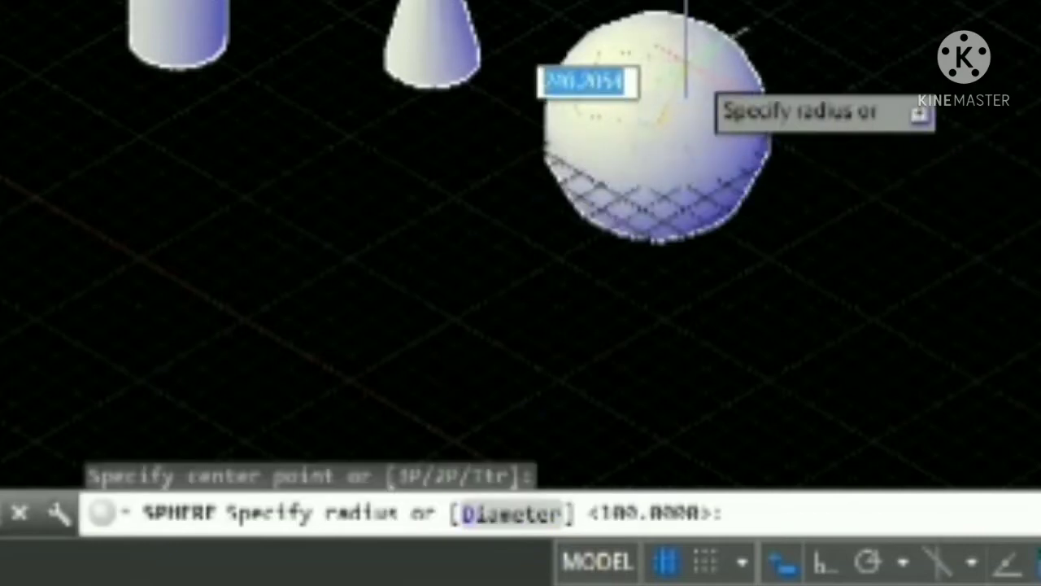
pyautogui.write('7')
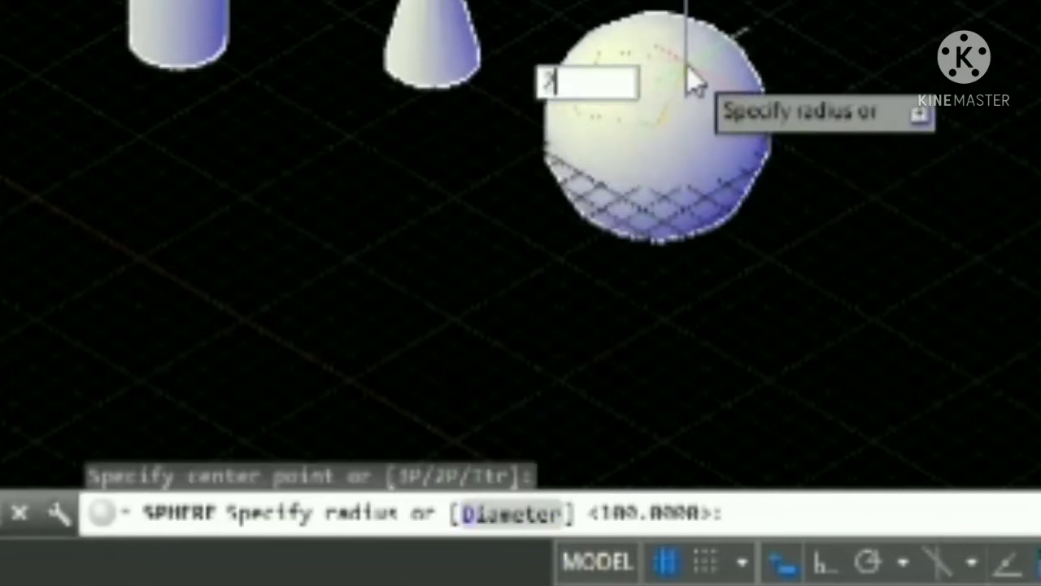
pyautogui.press('Return')
# Step: Create a four-sided solid pyramid beyond the sphere with a base radius of 200 and a height of 500
pyautogui.moveTo(623, 402); pyautogui.dragTo(551, 358, button='middle')
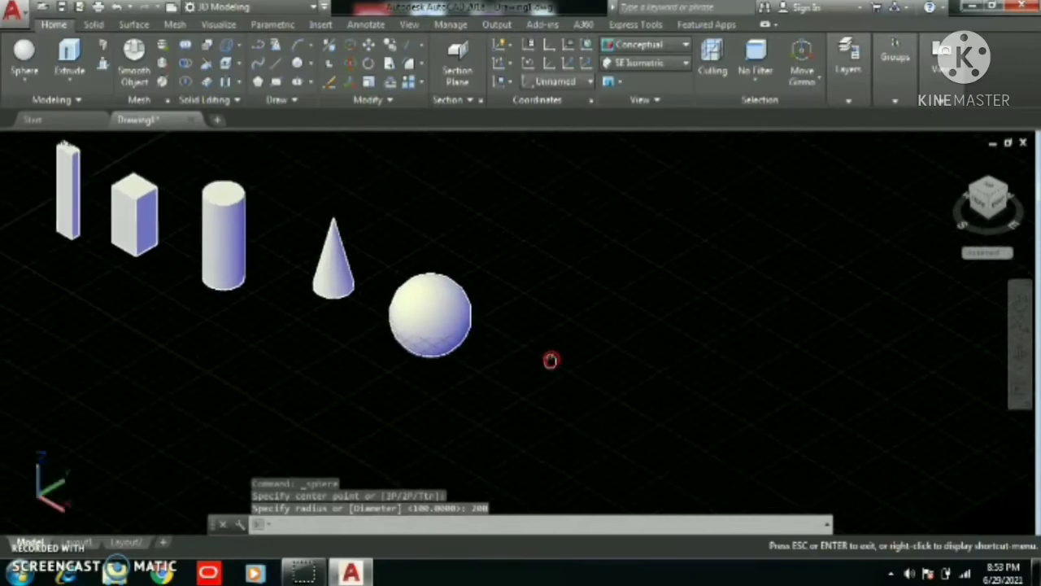
pyautogui.click(23, 85)
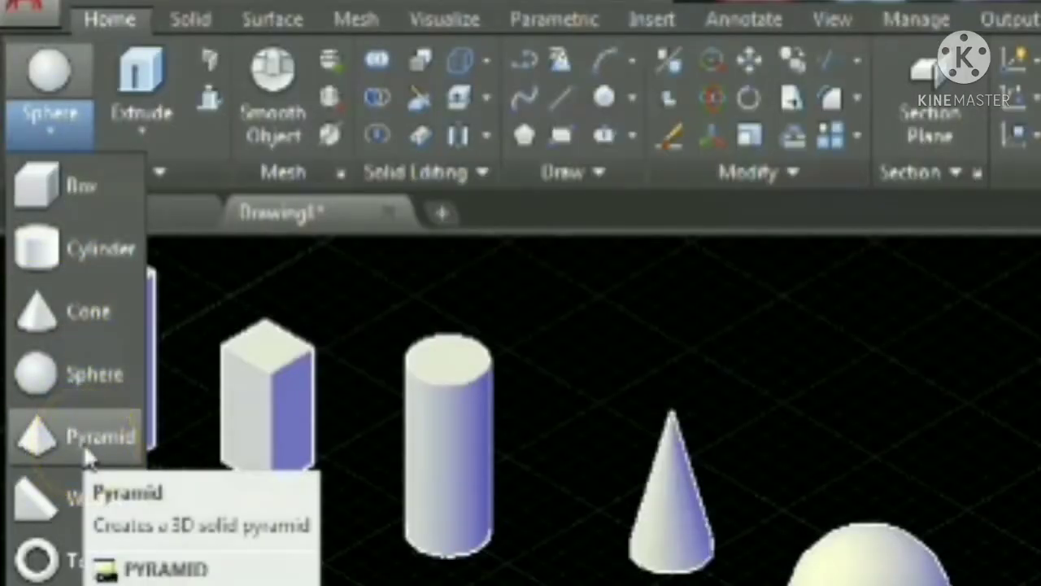
pyautogui.click(83, 443)
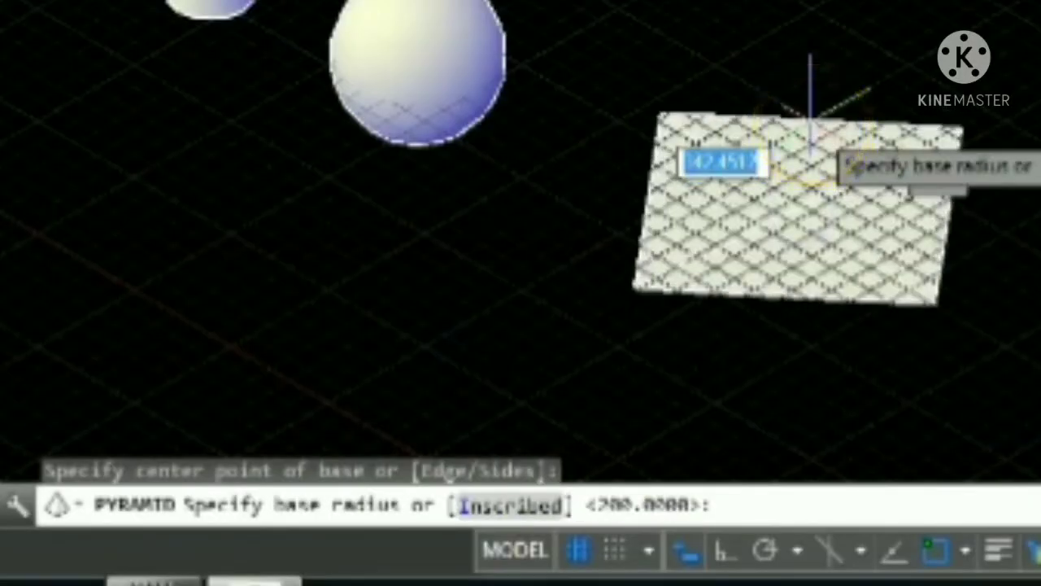
pyautogui.press('Return')
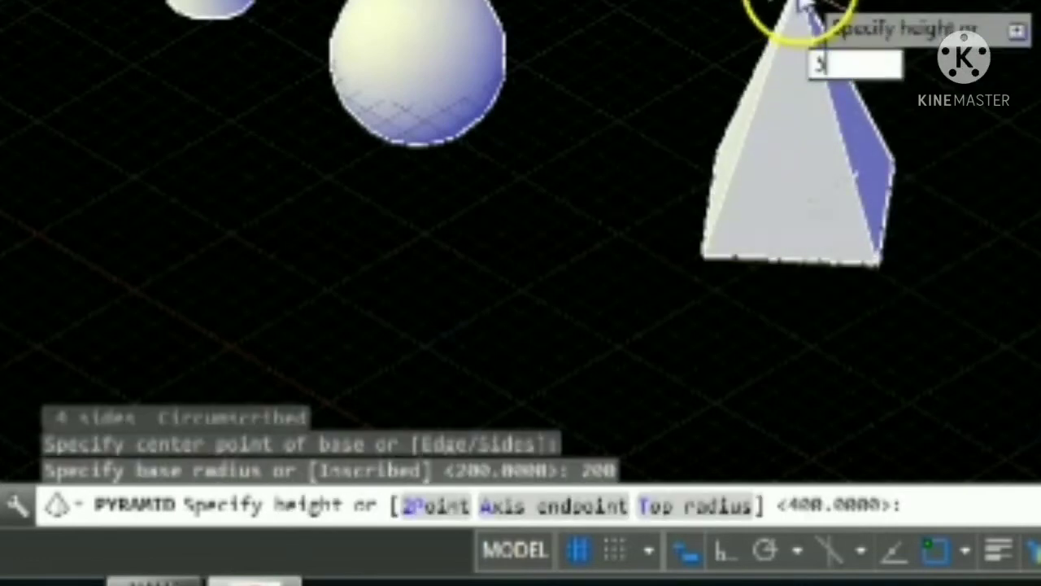
pyautogui.press('Return')
# Step: Create a solid wedge beside the pyramid with a base of 100 by 50 and a height of 500
pyautogui.moveTo(497, 355); pyautogui.dragTo(497, 293, button='middle')
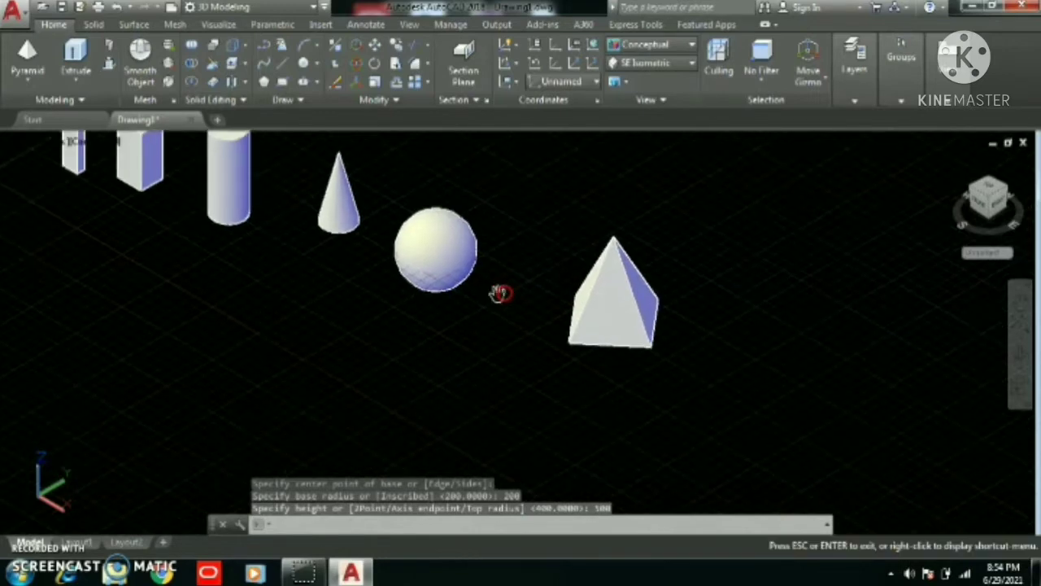
pyautogui.scroll(-5, 497, 293)
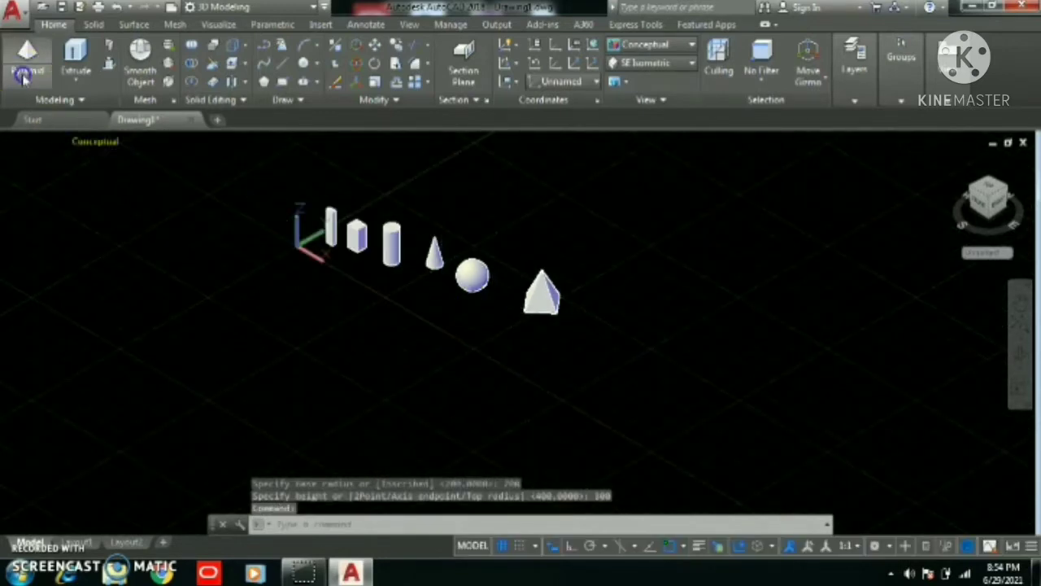
pyautogui.click(24, 75)
pyautogui.click(31, 264)
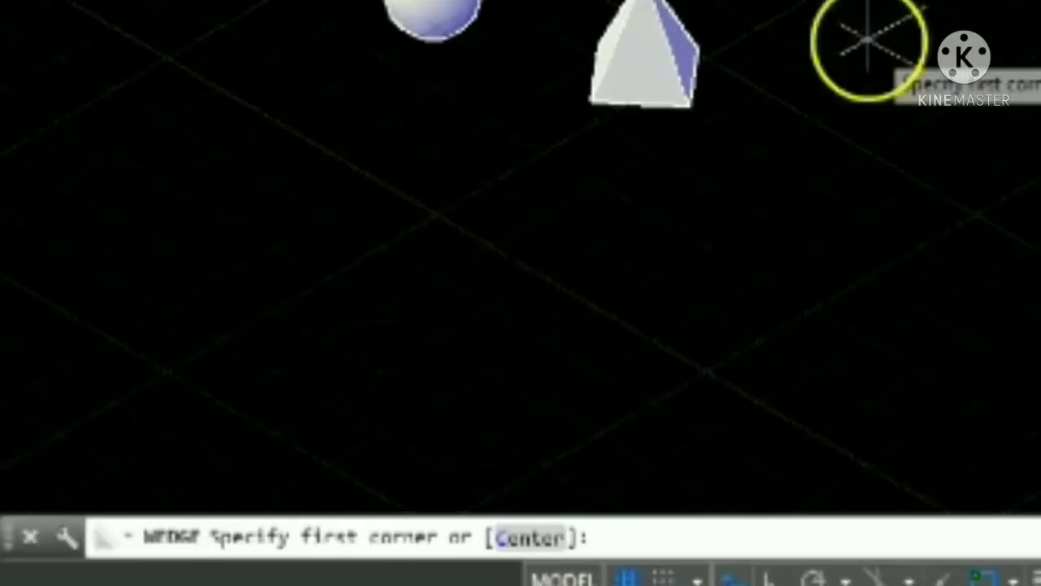
pyautogui.scroll(2, 862, 53)
pyautogui.click(744, 168)
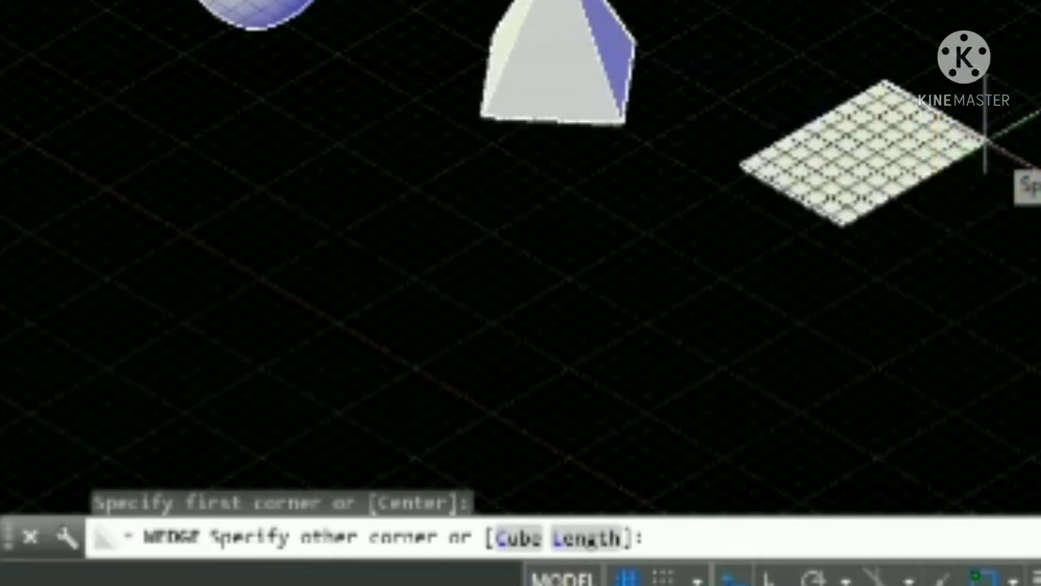
pyautogui.write('@100,50')
pyautogui.press('Return')
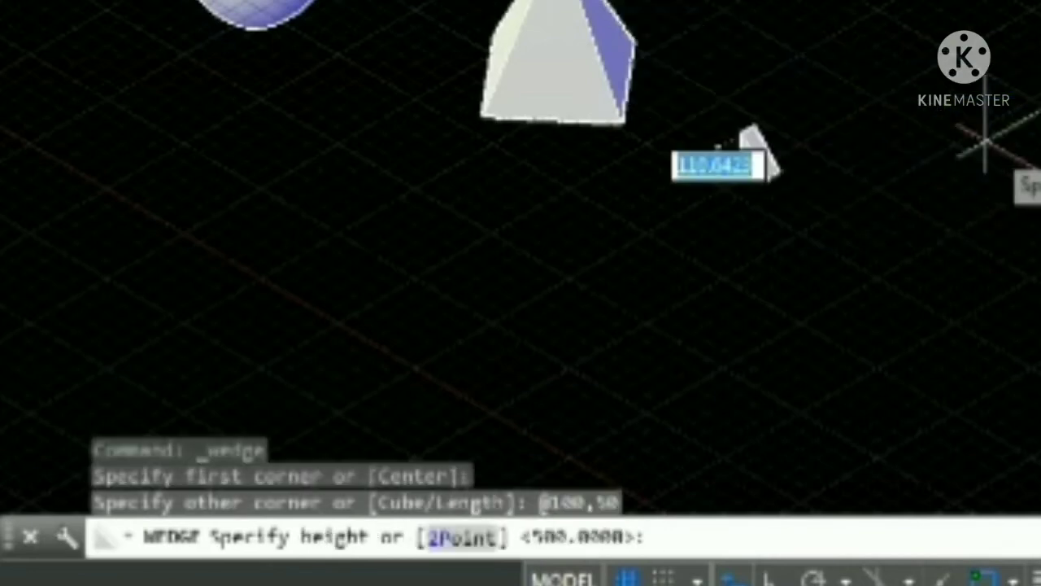
pyautogui.scroll(3, 895, 73)
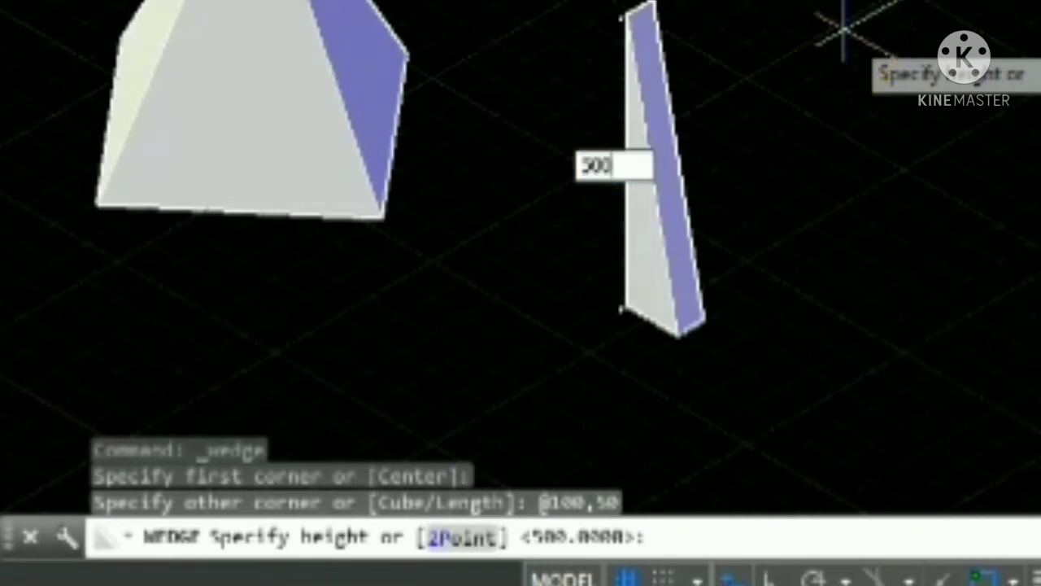
pyautogui.press('Return')
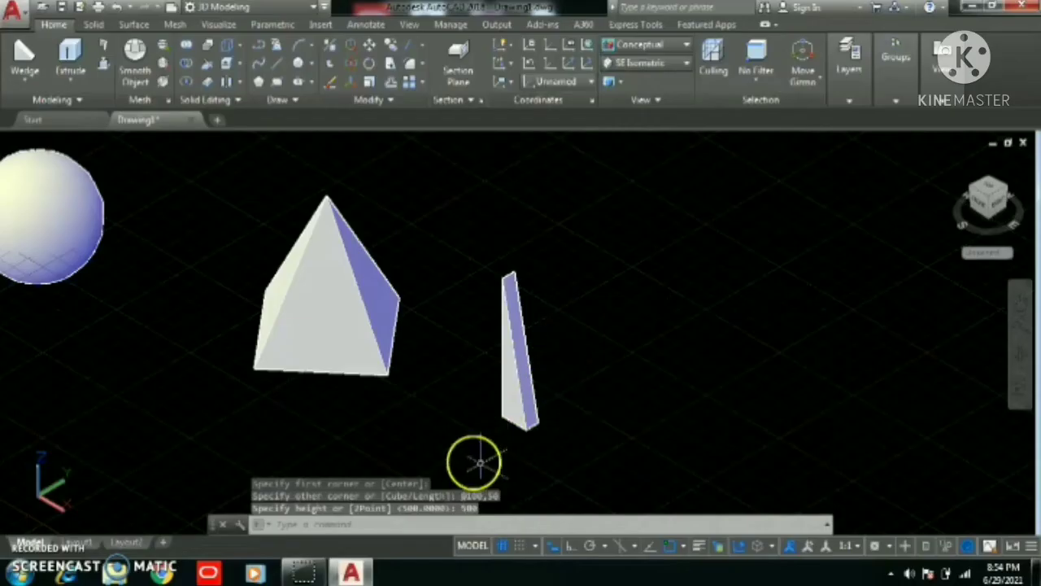
pyautogui.scroll(3, 480, 462)
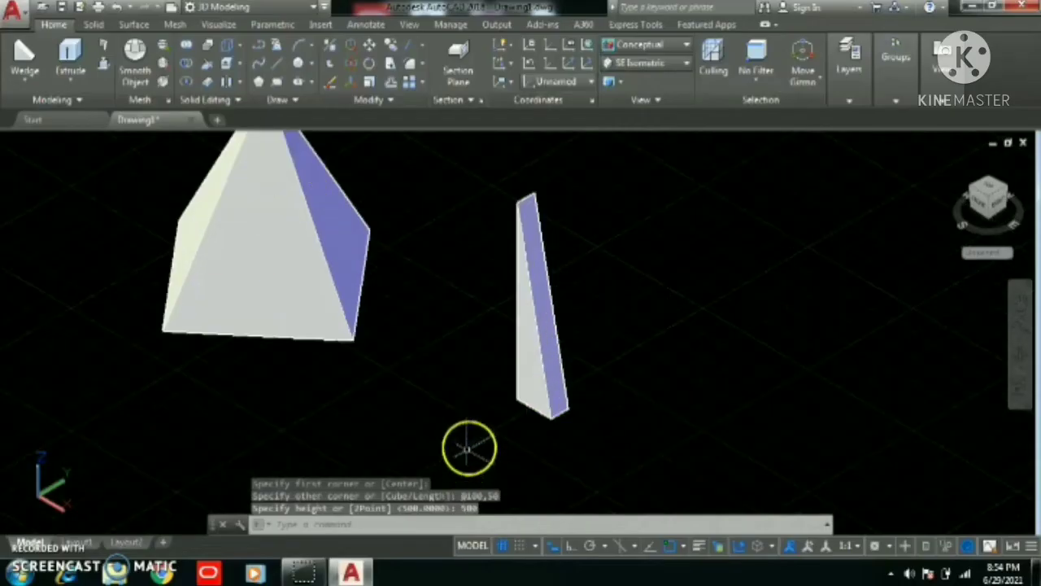
pyautogui.scroll(-3, 472, 376)
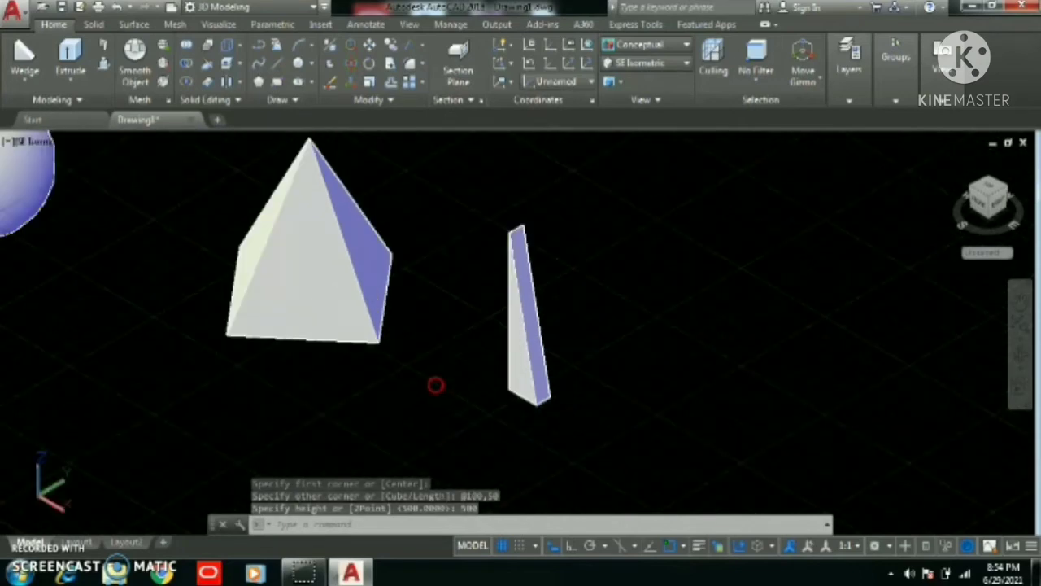
# Step: Create a solid torus in the free space beyond the wedge with a radius of 300 and a tube radius of 30
pyautogui.moveTo(436, 385); pyautogui.dragTo(416, 351, button='middle')
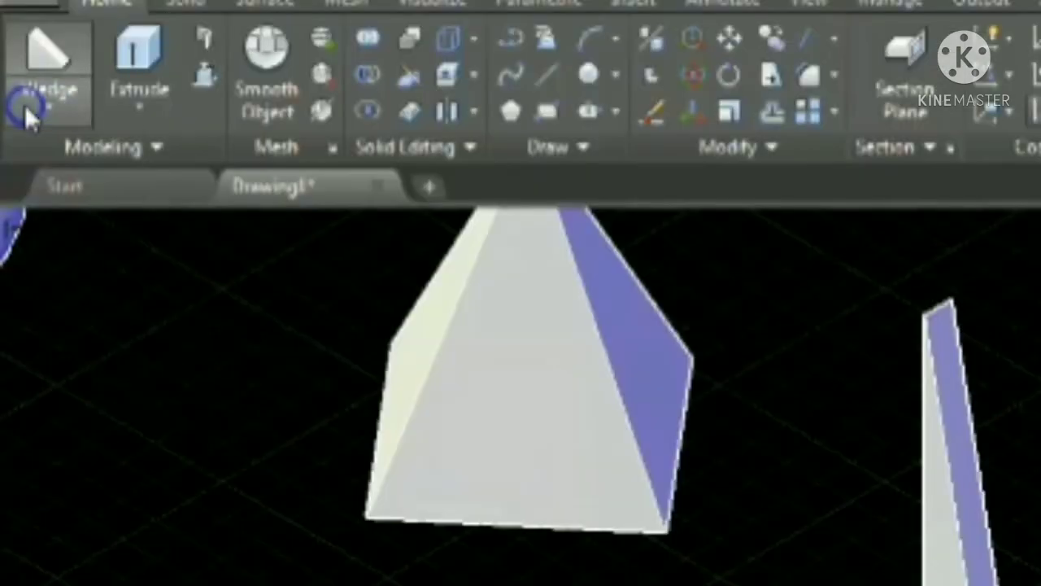
pyautogui.click(18, 78)
pyautogui.click(76, 525)
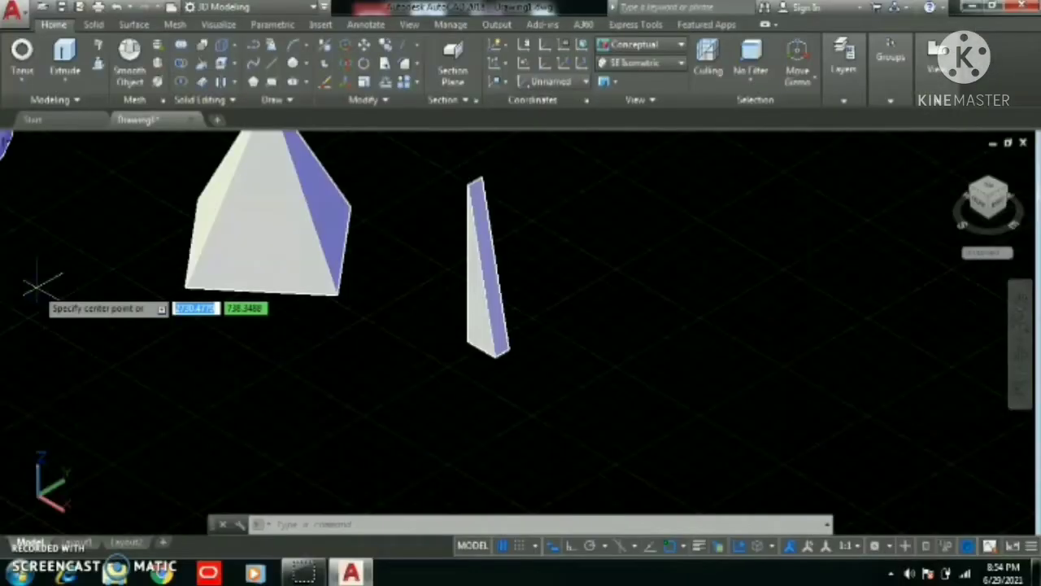
pyautogui.scroll(-3, 655, 414)
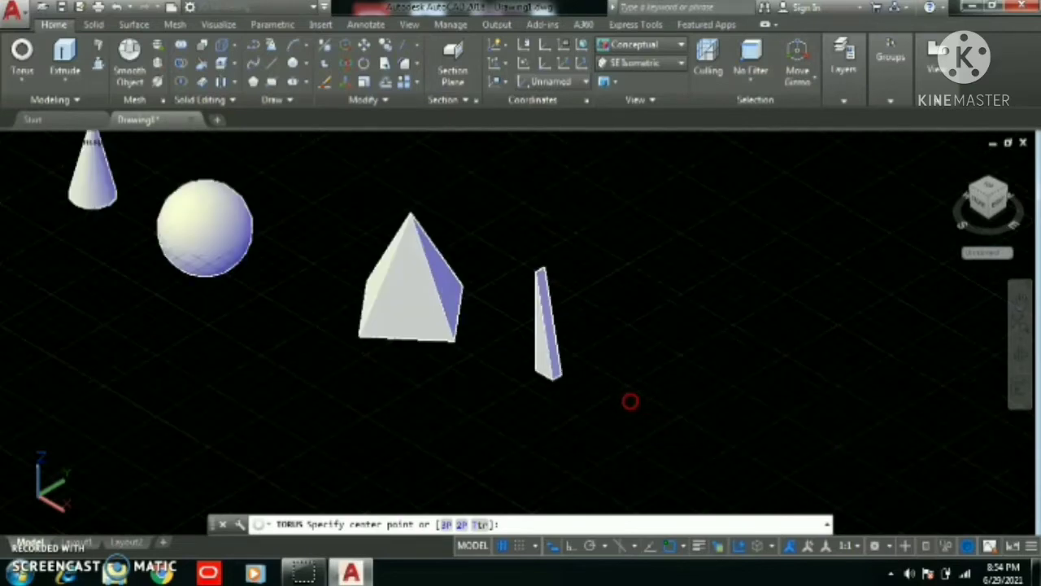
pyautogui.moveTo(630, 401); pyautogui.dragTo(491, 390, button='middle')
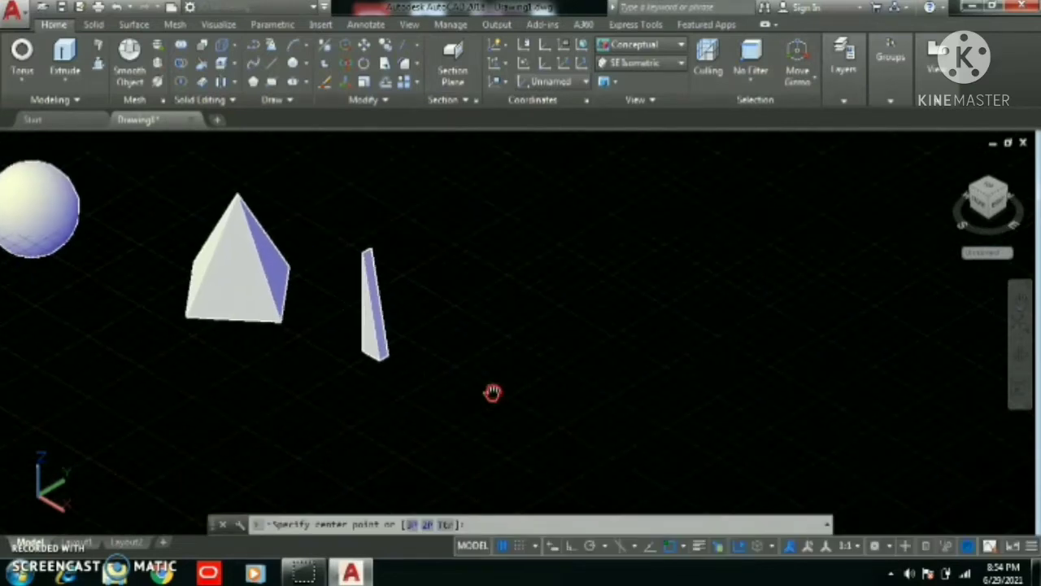
pyautogui.click(567, 396)
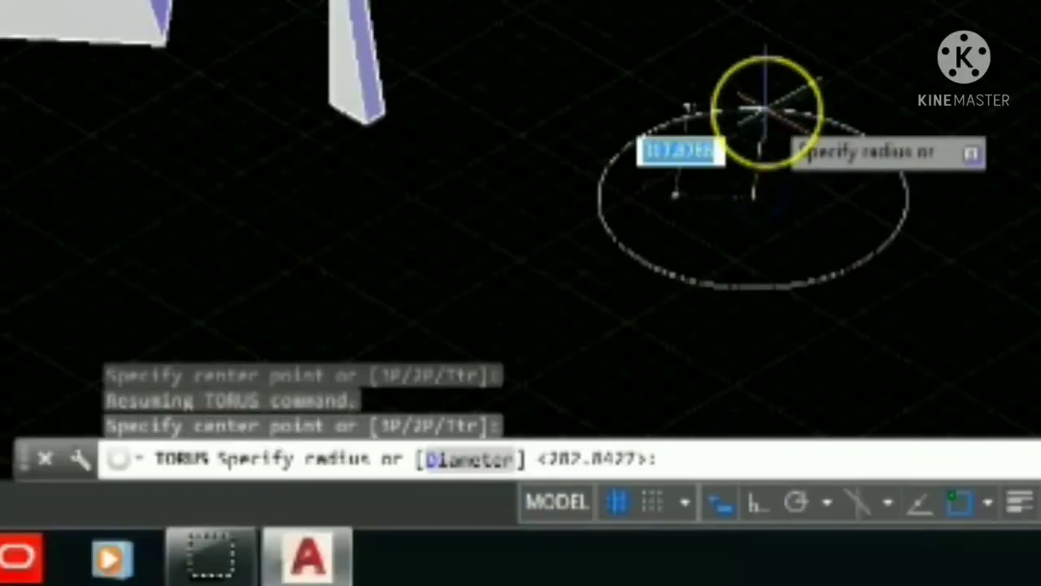
pyautogui.write('500')
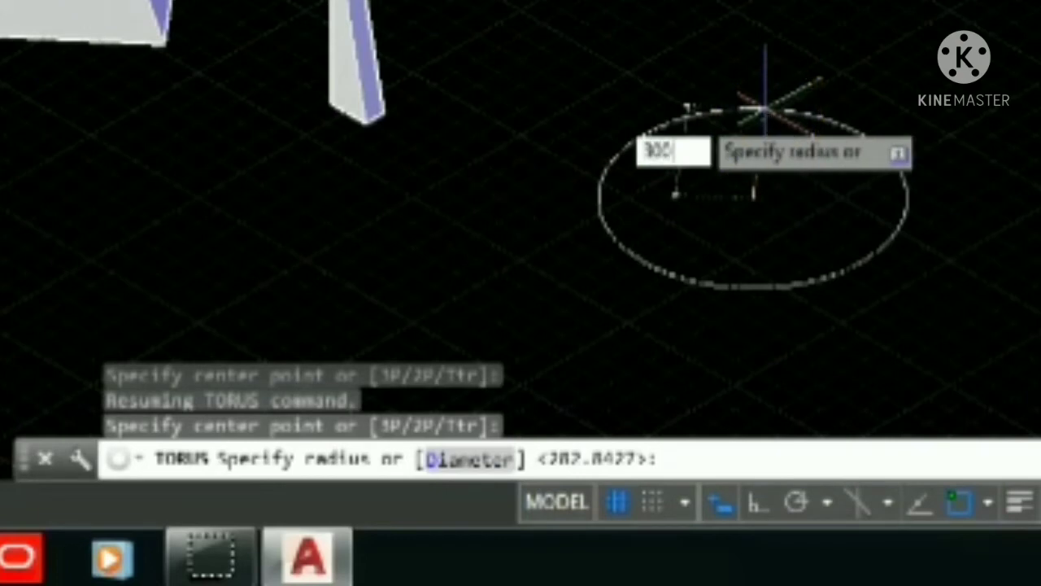
pyautogui.press('Return')
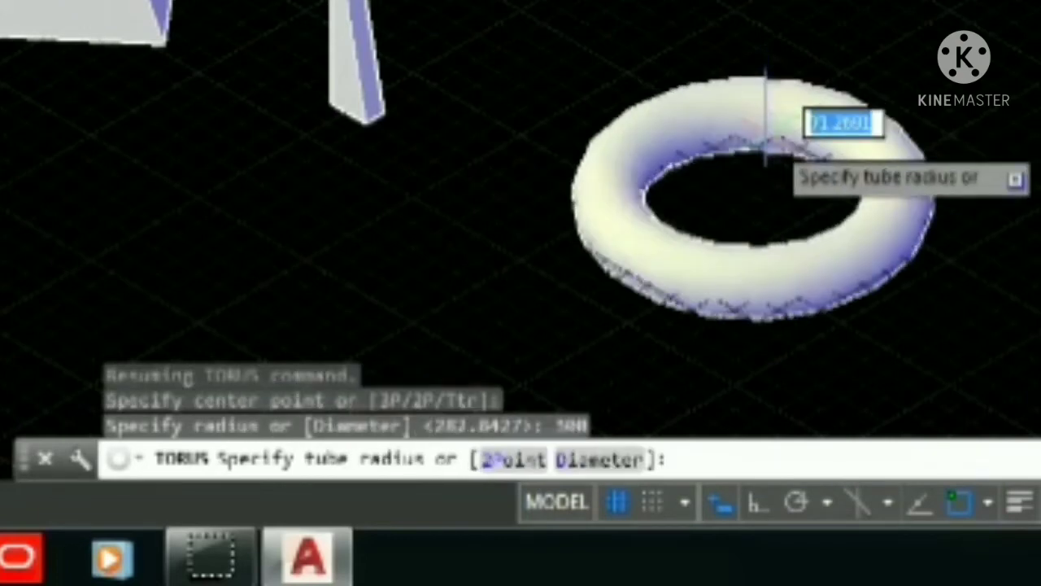
pyautogui.write('30')
pyautogui.press('Return')
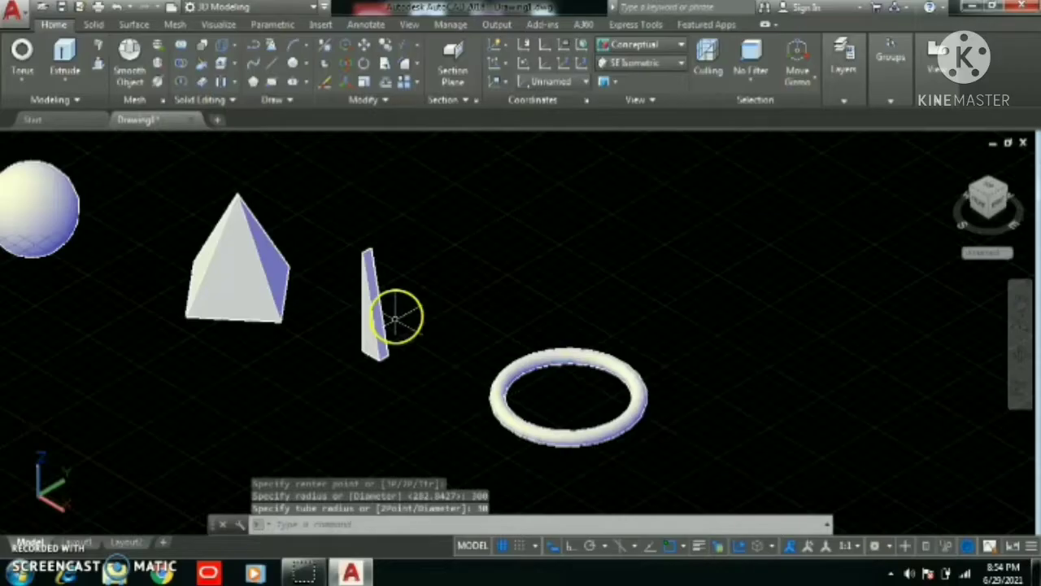
# Step: View the row of solids in the Top, Bottom and Left preset views in turn
pyautogui.scroll(-4, 420, 352)
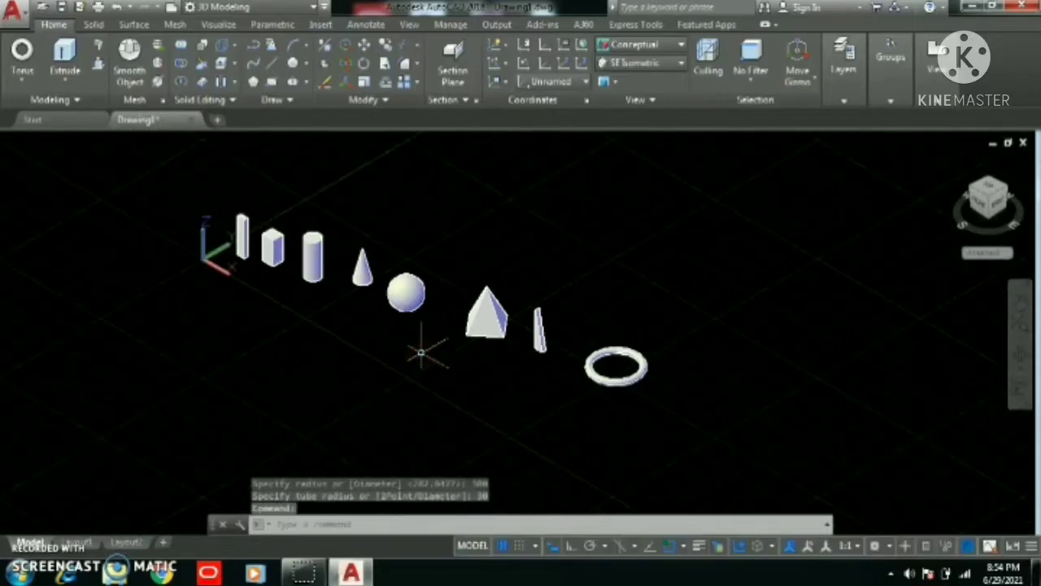
pyautogui.scroll(2, 344, 336)
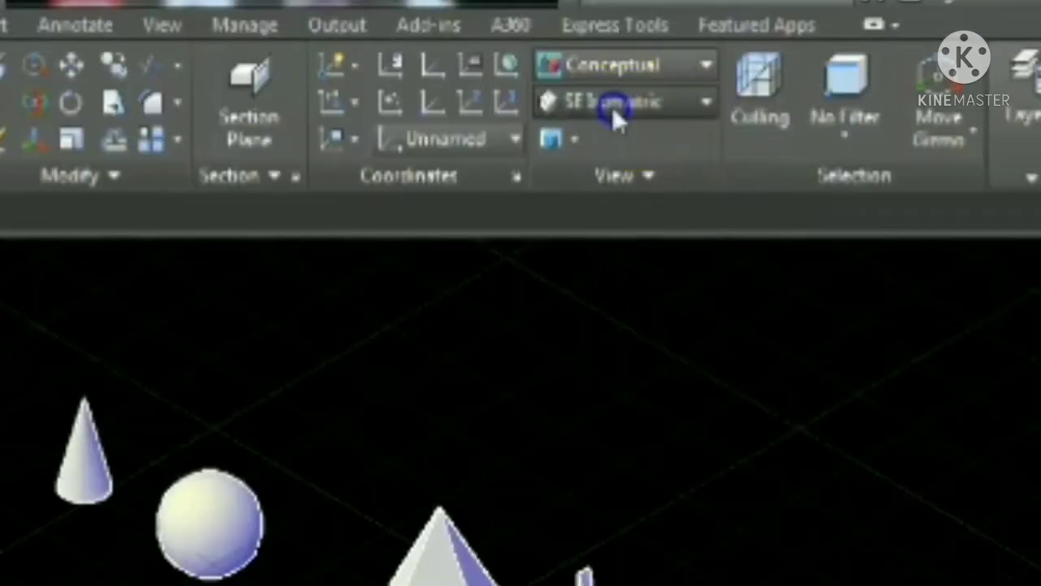
pyautogui.click(636, 67)
pyautogui.click(620, 135)
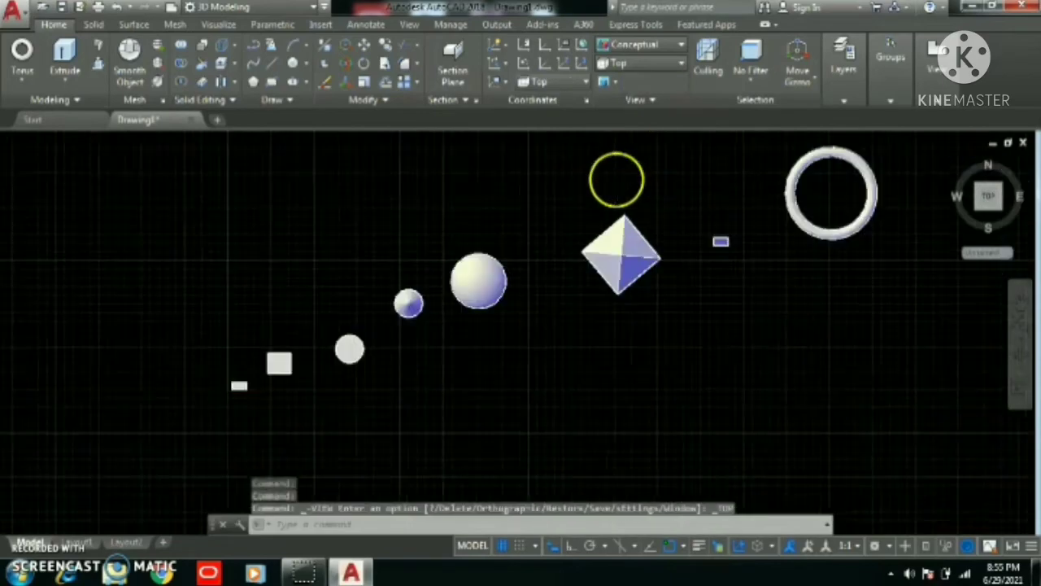
pyautogui.click(642, 64)
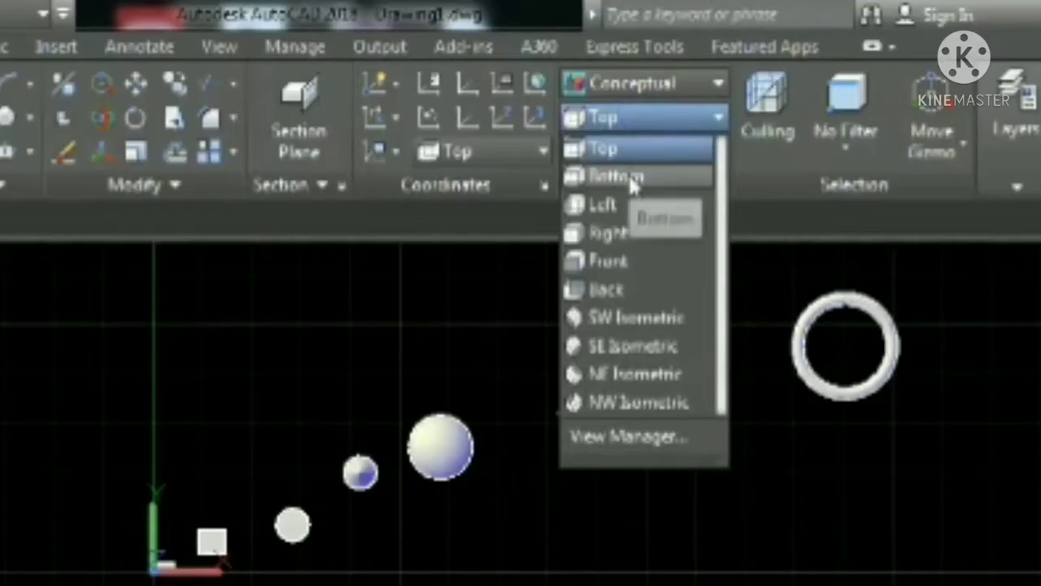
pyautogui.click(631, 181)
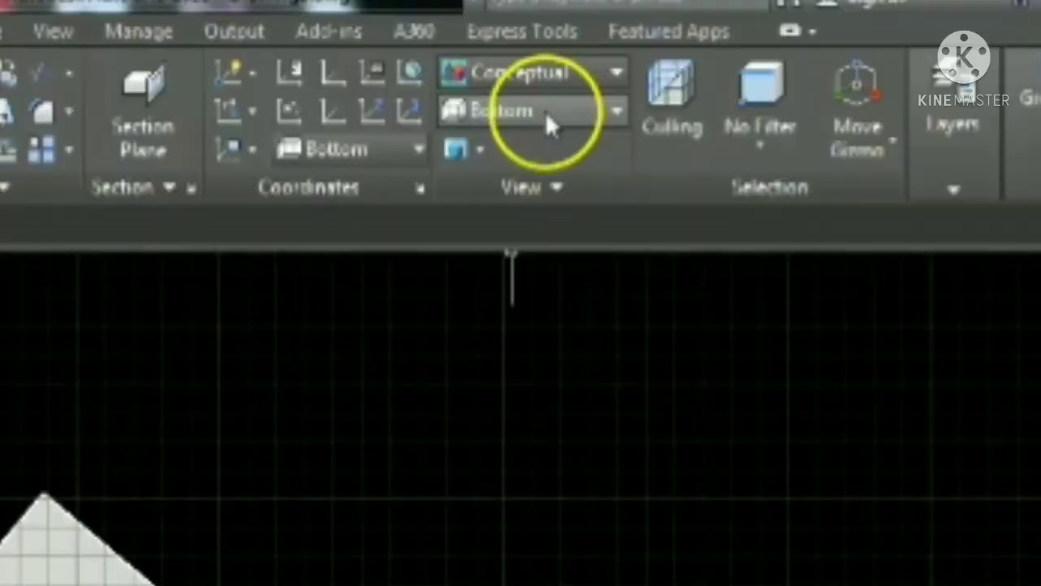
pyautogui.click(647, 63)
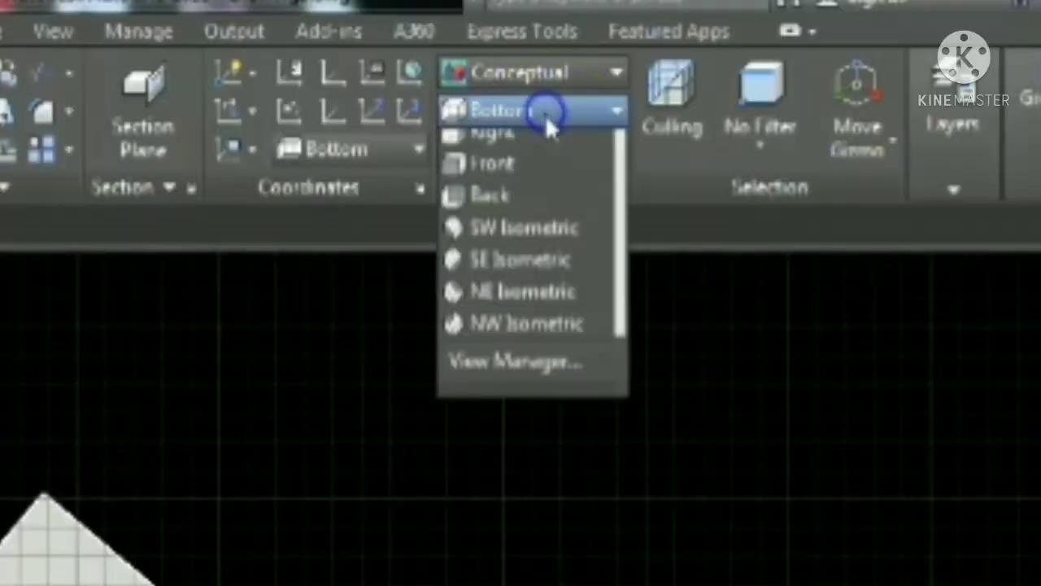
pyautogui.click(516, 210)
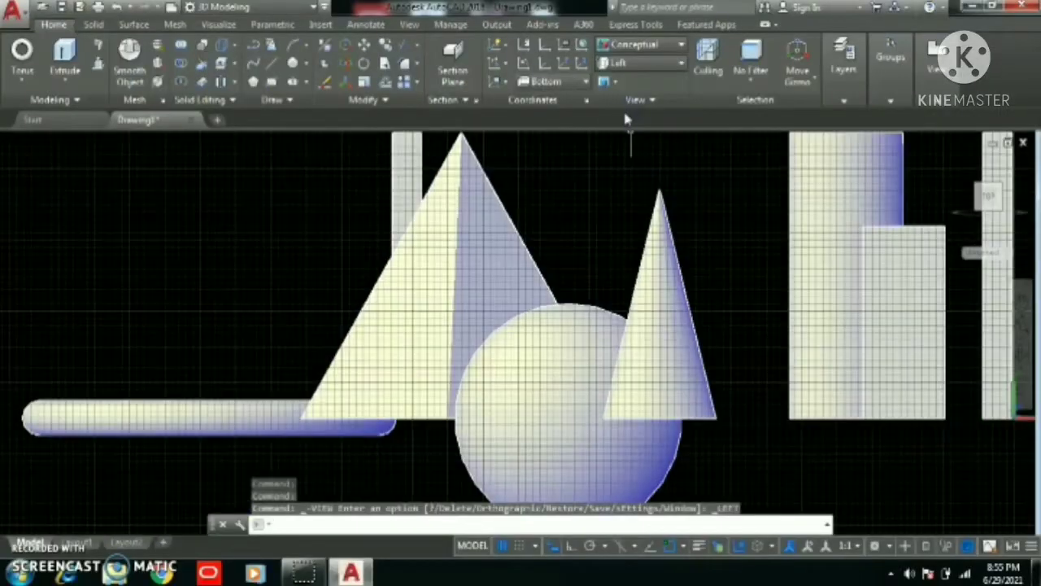
# Step: View the solids in the Right, Front and Back preset views in turn
pyautogui.click(651, 65)
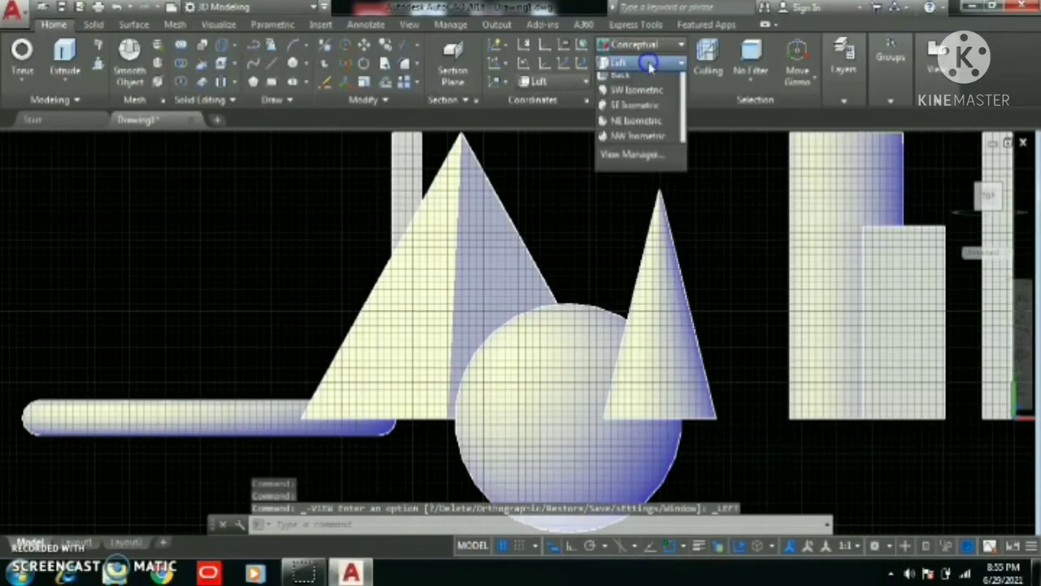
pyautogui.click(623, 128)
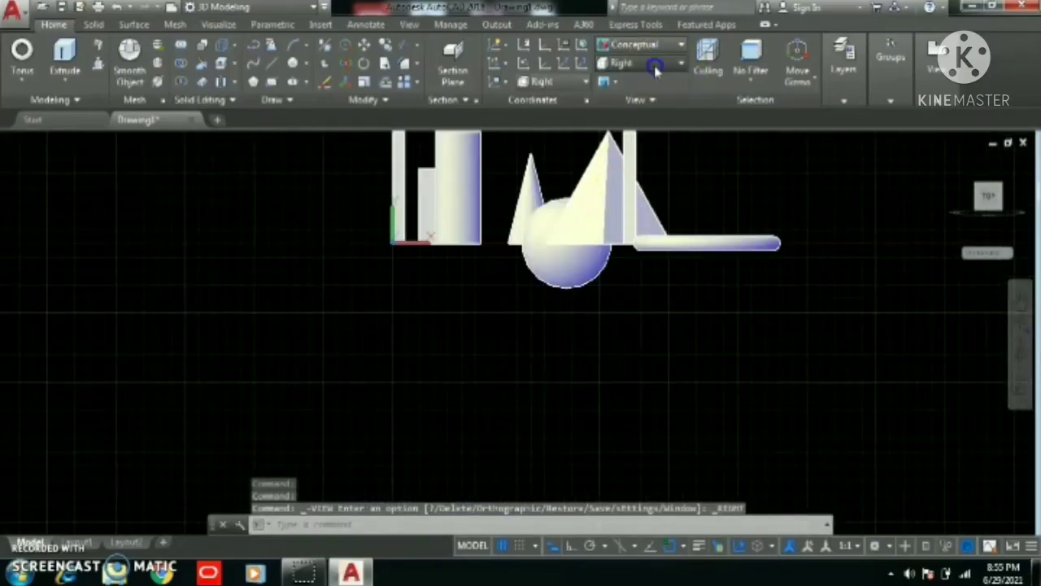
pyautogui.click(638, 143)
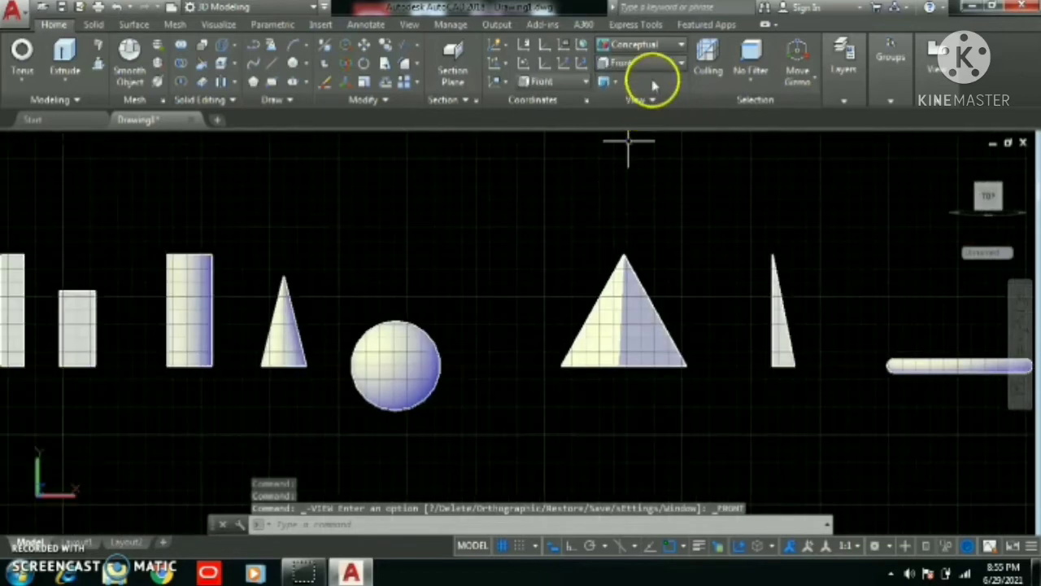
pyautogui.click(651, 64)
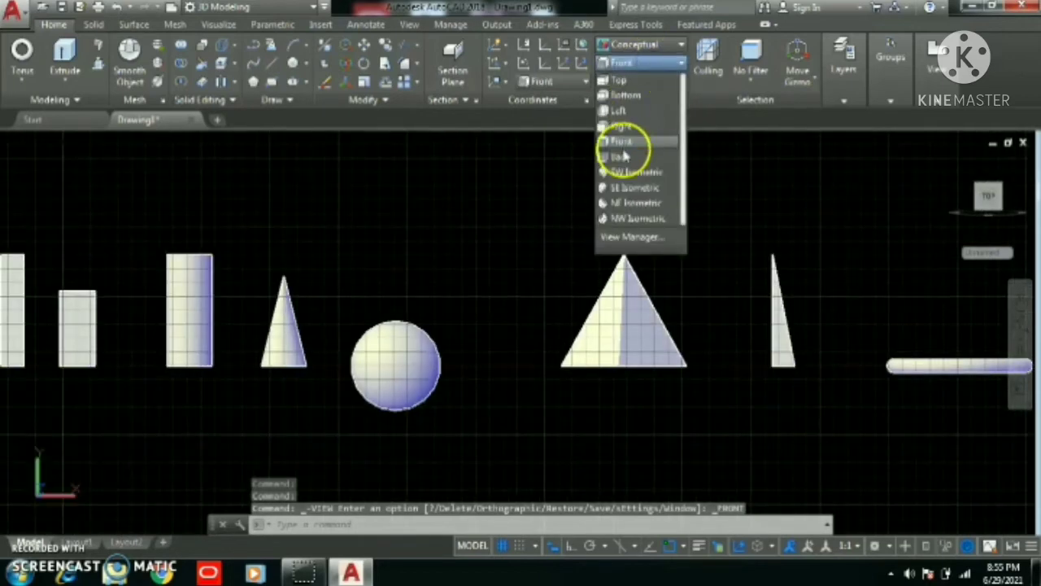
pyautogui.click(623, 157)
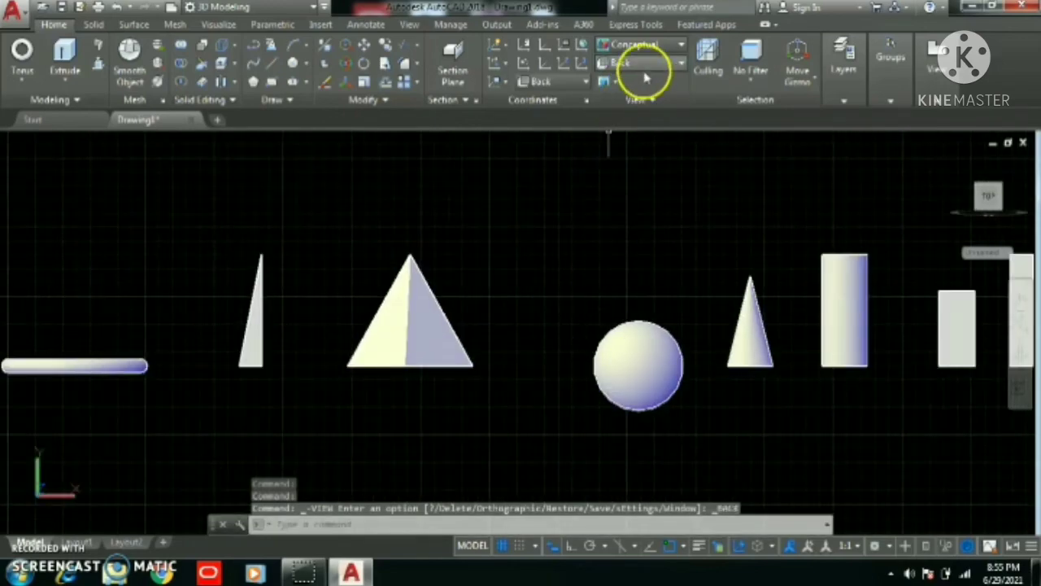
# Step: Set the view to SW Isometric and turn off the drawing grid
pyautogui.click(649, 69)
pyautogui.click(643, 171)
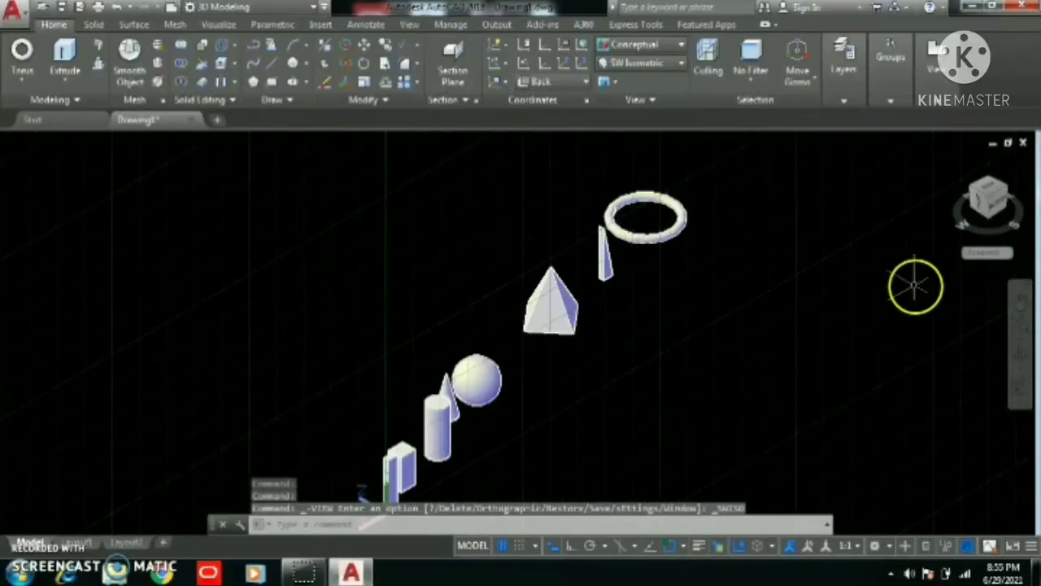
pyautogui.scroll(-2, 809, 275)
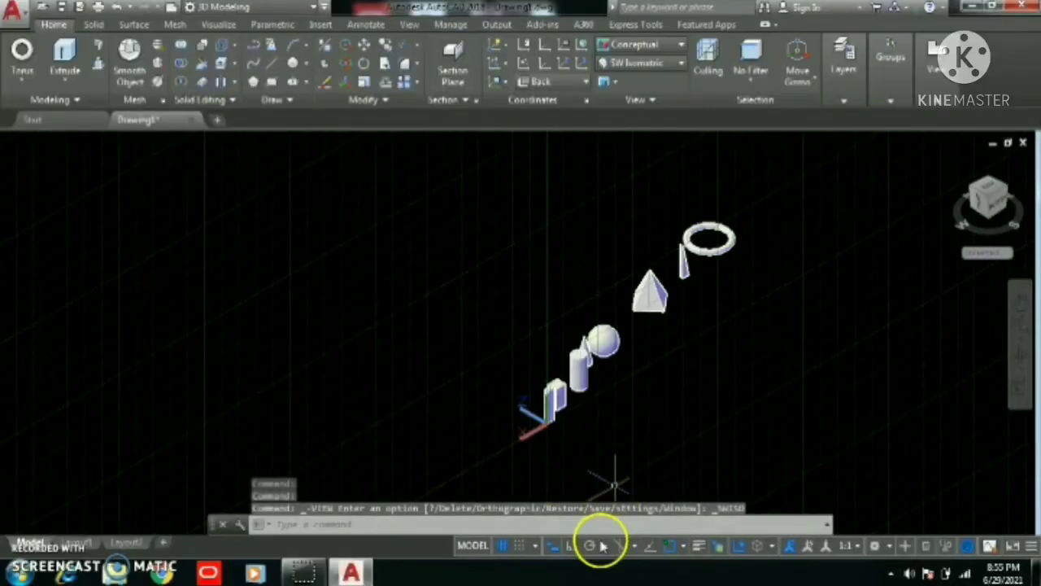
pyautogui.click(504, 546)
pyautogui.moveTo(692, 359); pyautogui.dragTo(551, 347, button='middle')
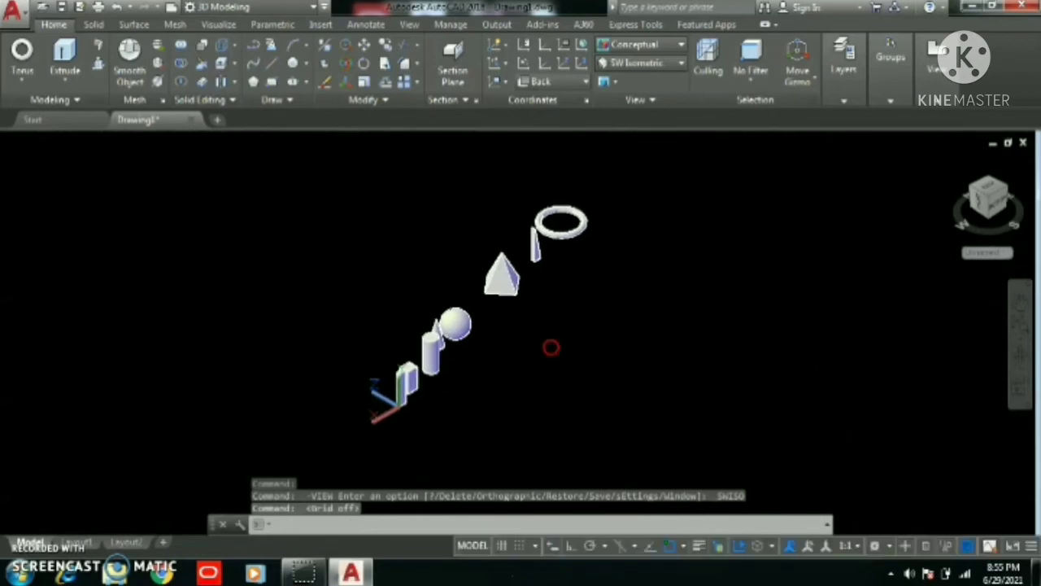
pyautogui.scroll(2, 529, 317)
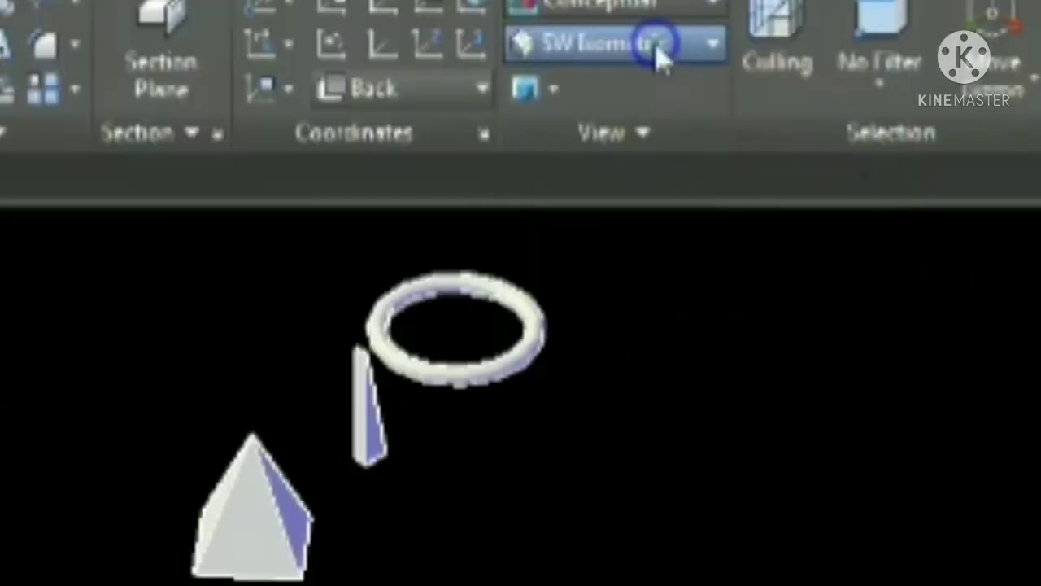
# Step: View the solids in the SE, NE and NW Isometric preset views in turn, ending on NW Isometric
pyautogui.click(659, 65)
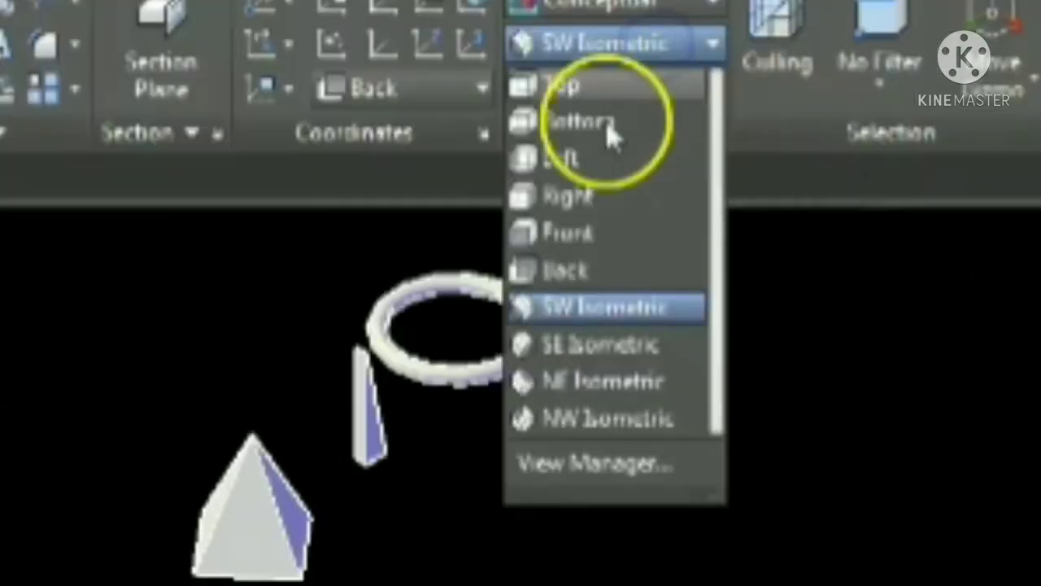
pyautogui.click(614, 347)
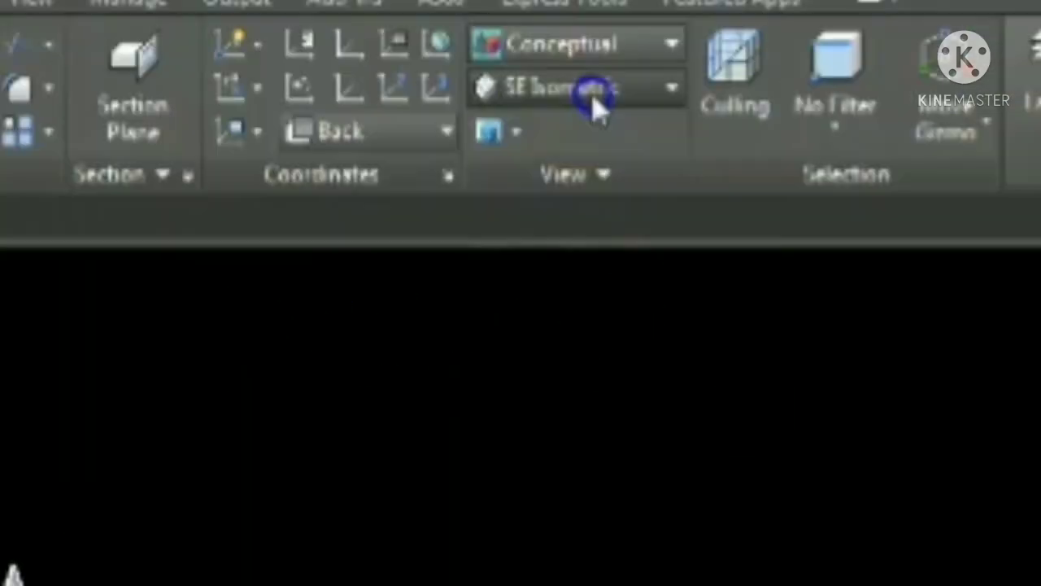
pyautogui.click(648, 65)
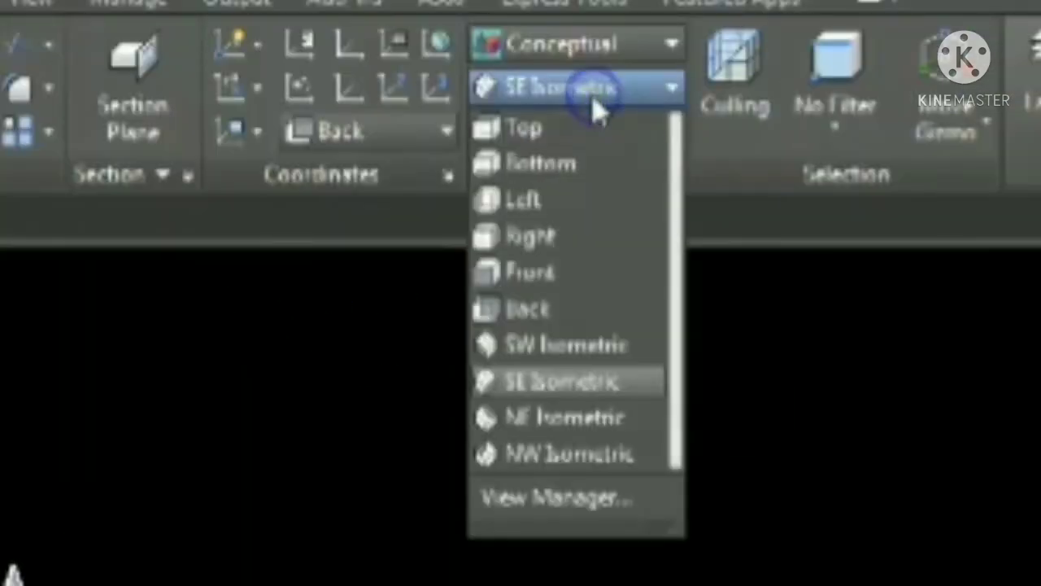
pyautogui.click(560, 420)
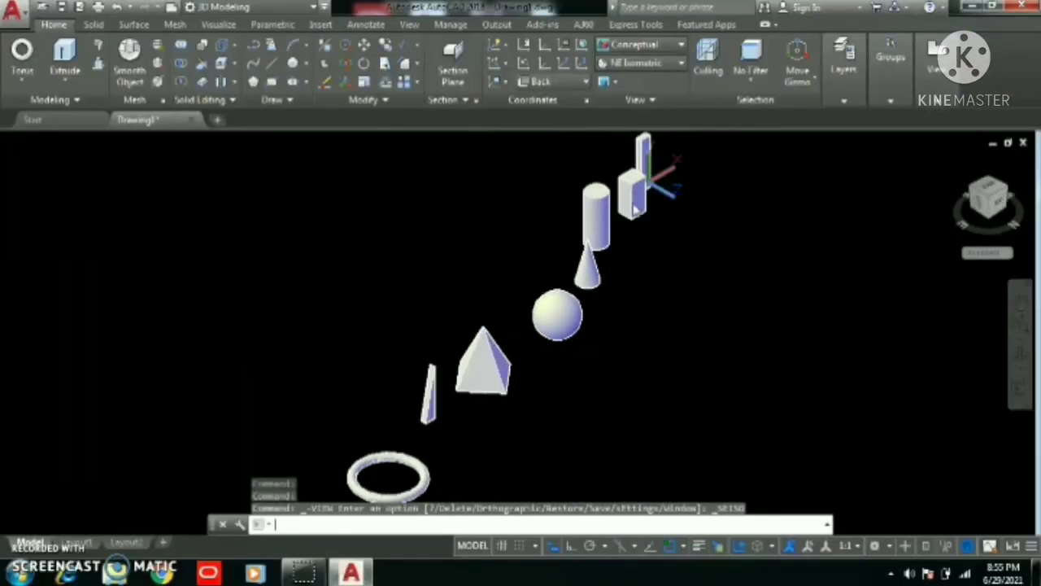
pyautogui.click(615, 64)
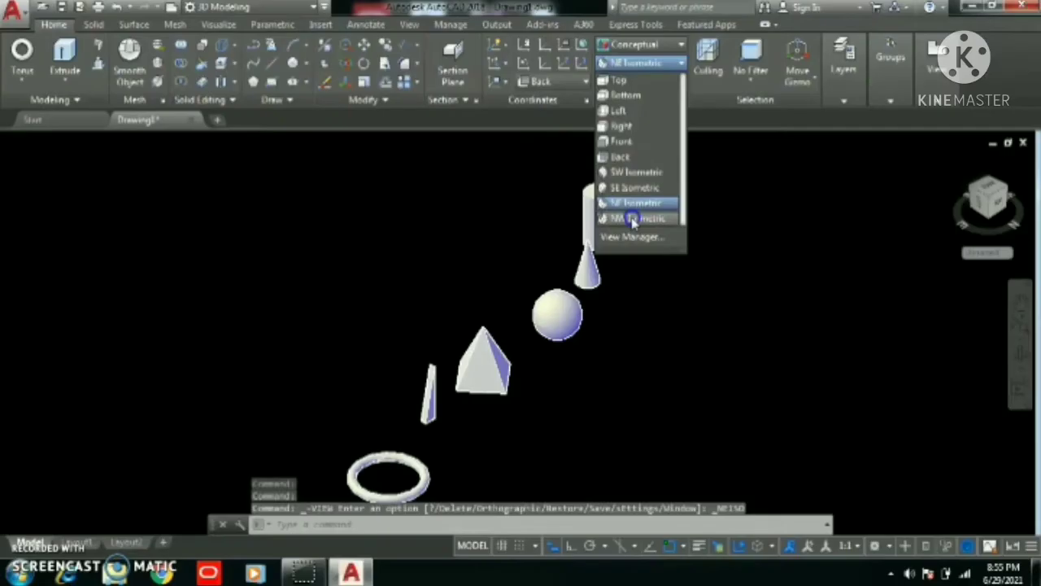
pyautogui.click(633, 221)
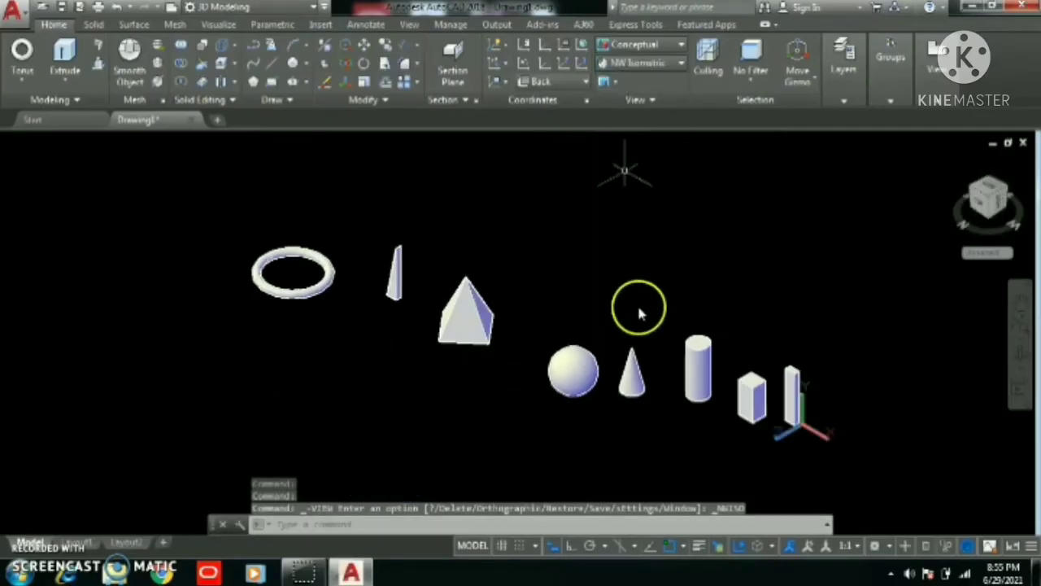
# Step: Move the UCS origin away from the tall narrow box into the empty space beside it
pyautogui.moveTo(651, 354); pyautogui.dragTo(448, 262, button='middle')
pyautogui.scroll(3, 587, 364)
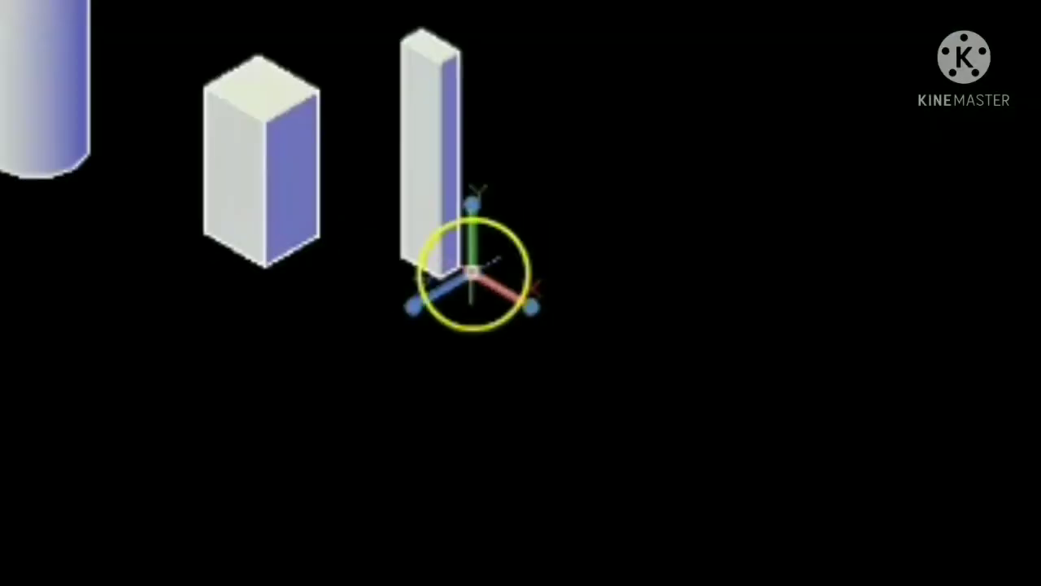
pyautogui.click(632, 319)
pyautogui.click(740, 365)
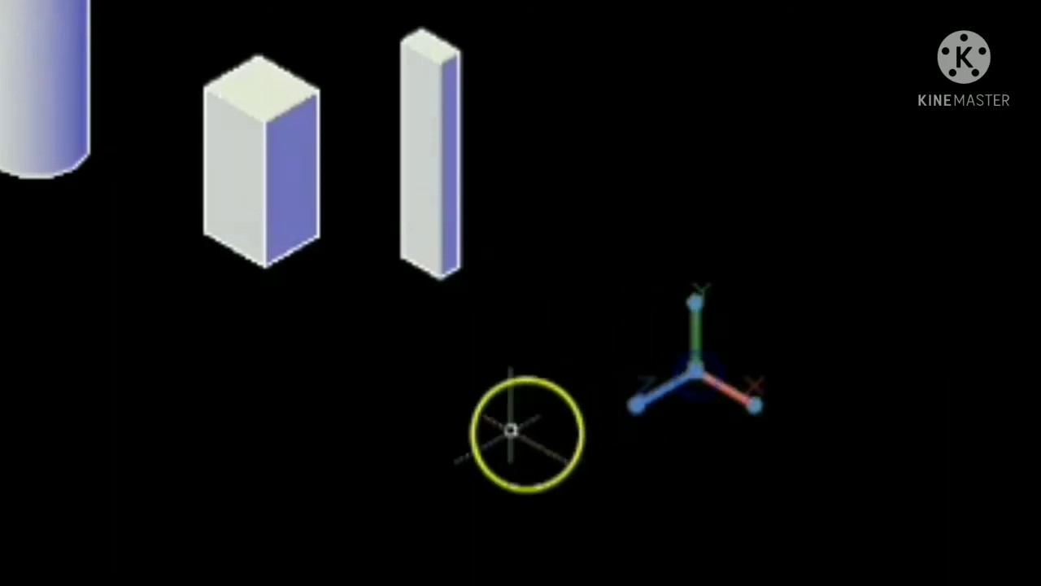
pyautogui.scroll(2, 496, 427)
pyautogui.scroll(-2, 495, 427)
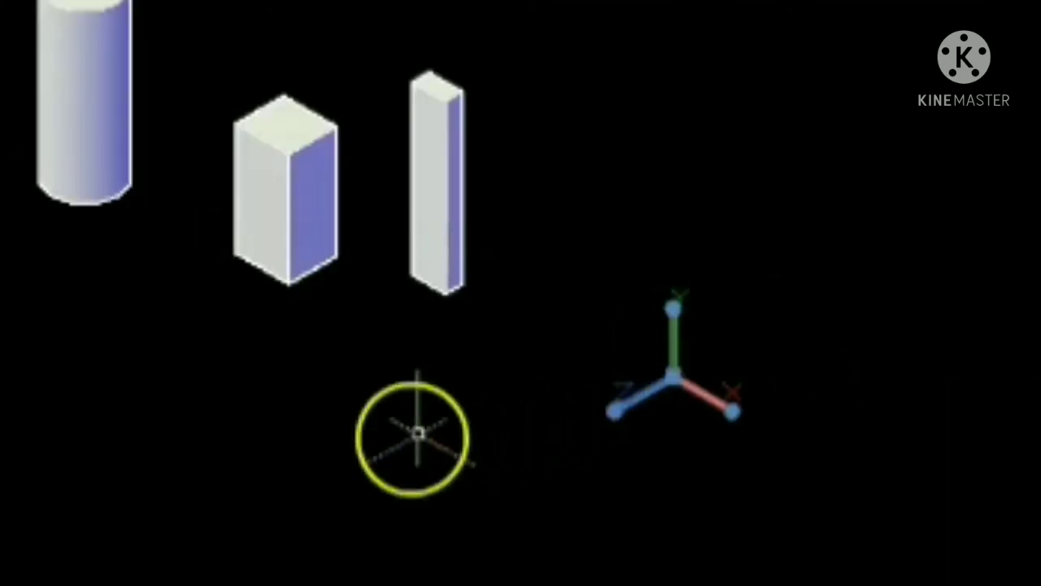
pyautogui.scroll(-2, 418, 442)
pyautogui.moveTo(233, 430); pyautogui.dragTo(355, 386, button='middle')
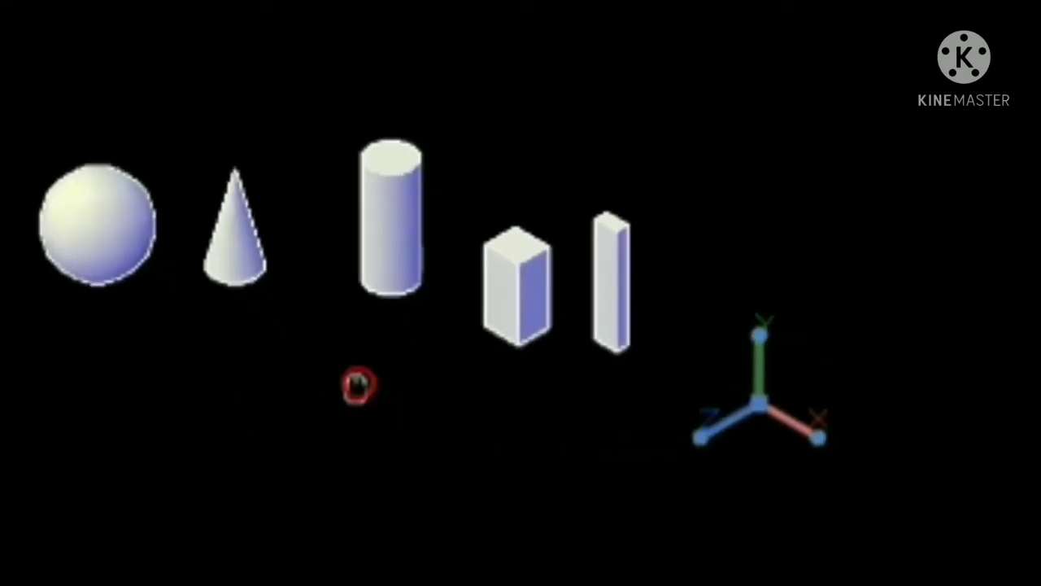
pyautogui.scroll(2, 554, 407)
pyautogui.moveTo(535, 405); pyautogui.dragTo(458, 410, button='middle')
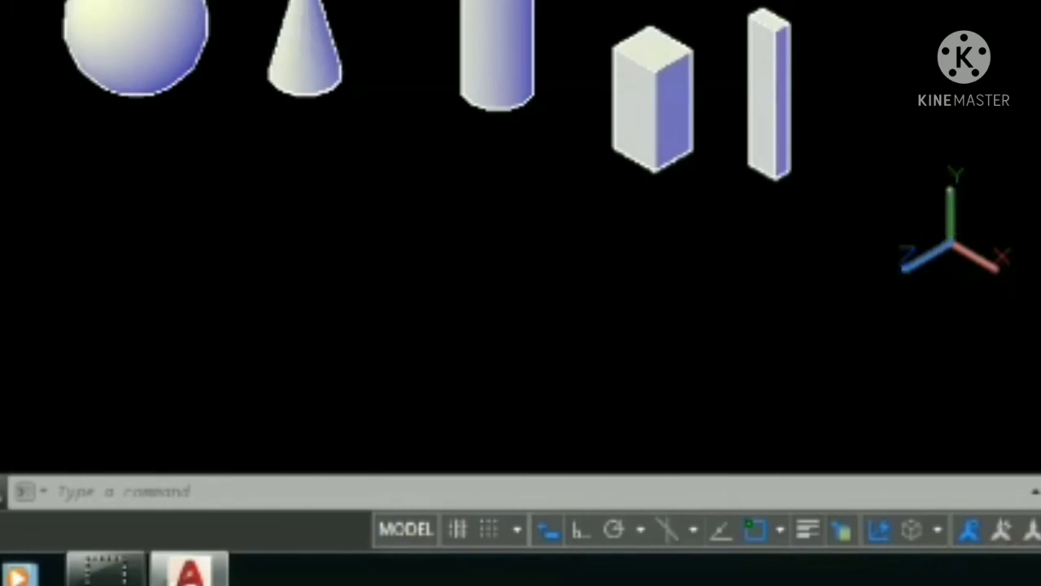
# Step: Draw a horizontal cylinder below the two boxes in the current UCS, with radius about 156 and height about 627
pyautogui.click(749, 262)
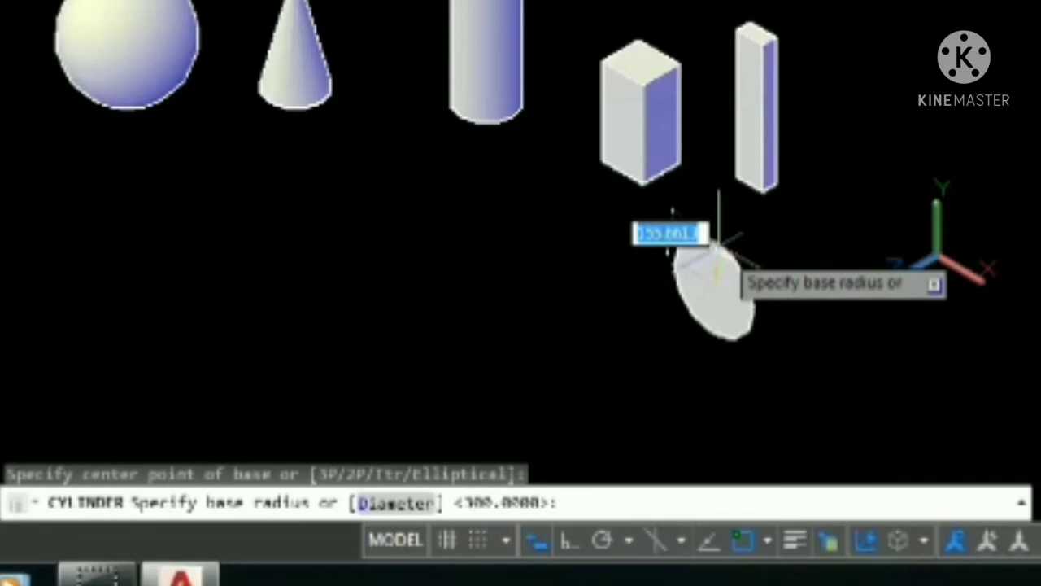
pyautogui.click(715, 236)
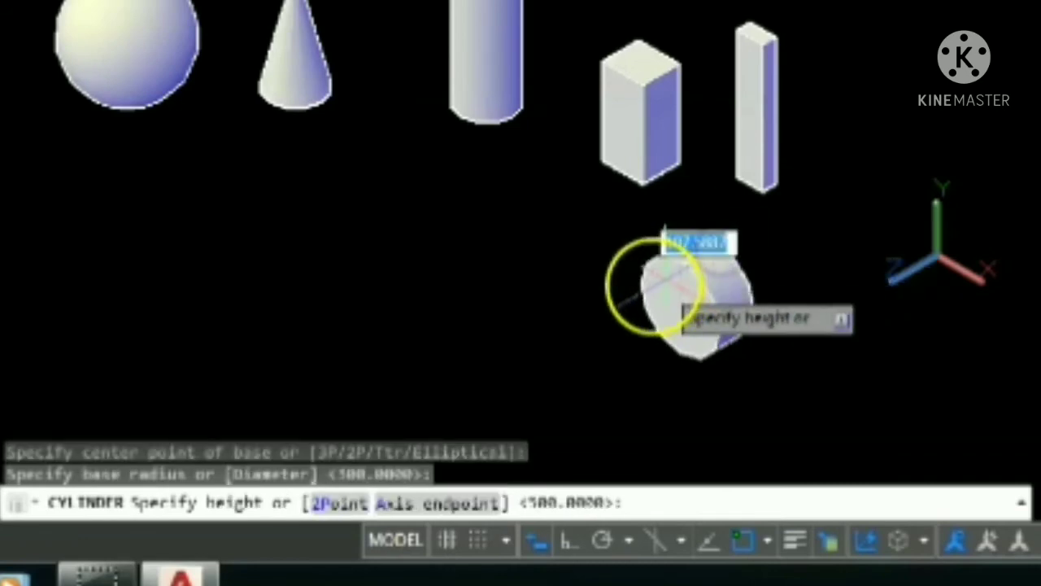
pyautogui.click(523, 319)
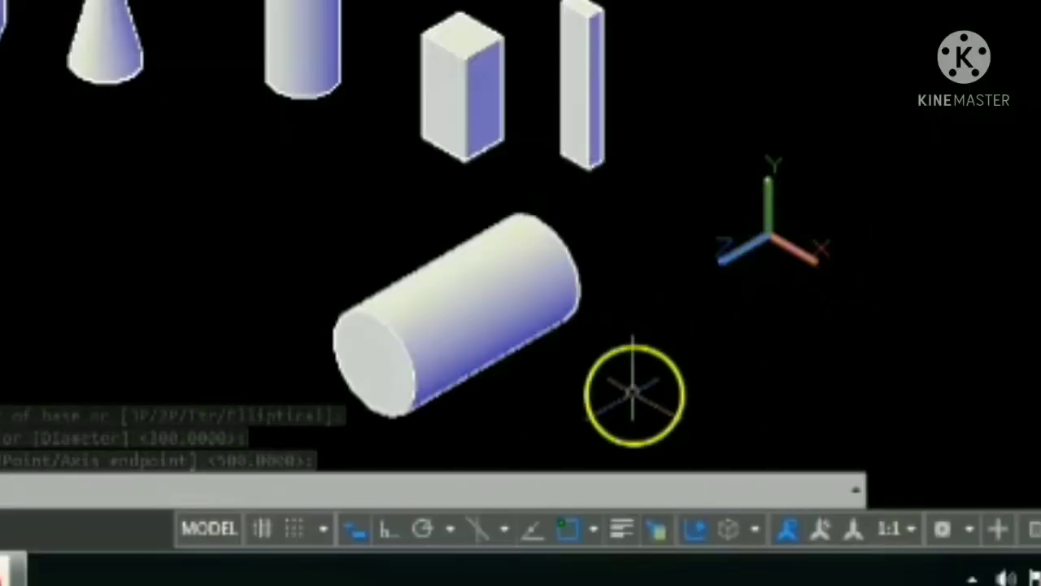
pyautogui.moveTo(702, 448); pyautogui.dragTo(681, 414, button='middle')
pyautogui.moveTo(589, 298); pyautogui.dragTo(589, 280, button='middle')
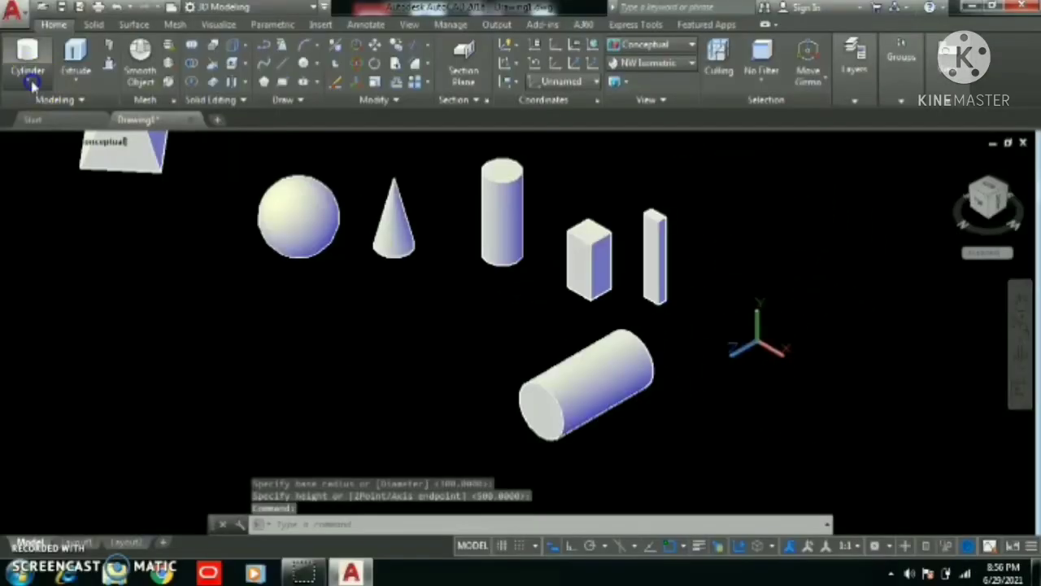
# Step: Draw a cone lying on its side below the small upright cone, with base radius about 208 and height about 562
pyautogui.click(29, 81)
pyautogui.click(23, 169)
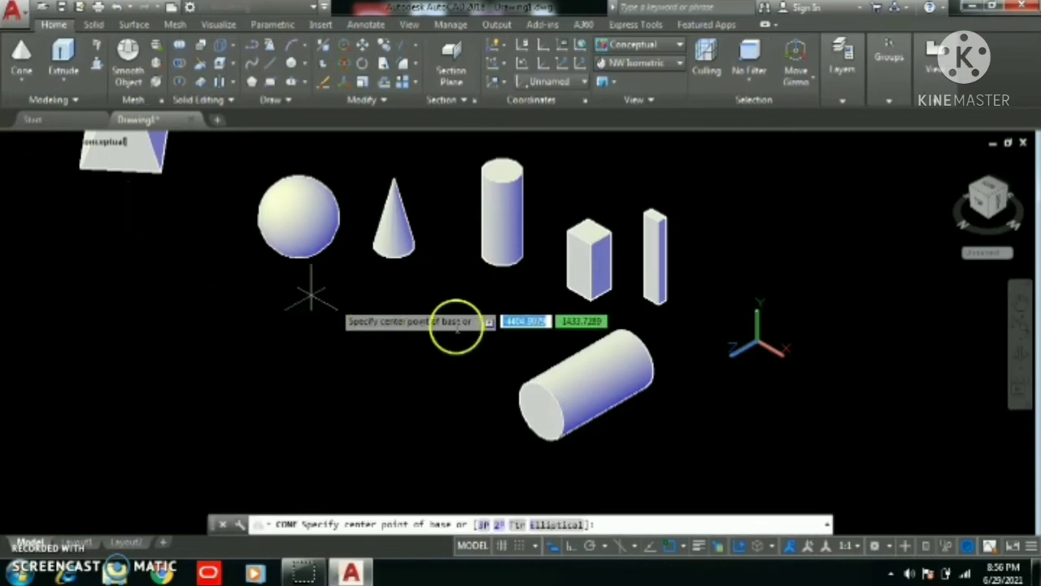
pyautogui.click(416, 277)
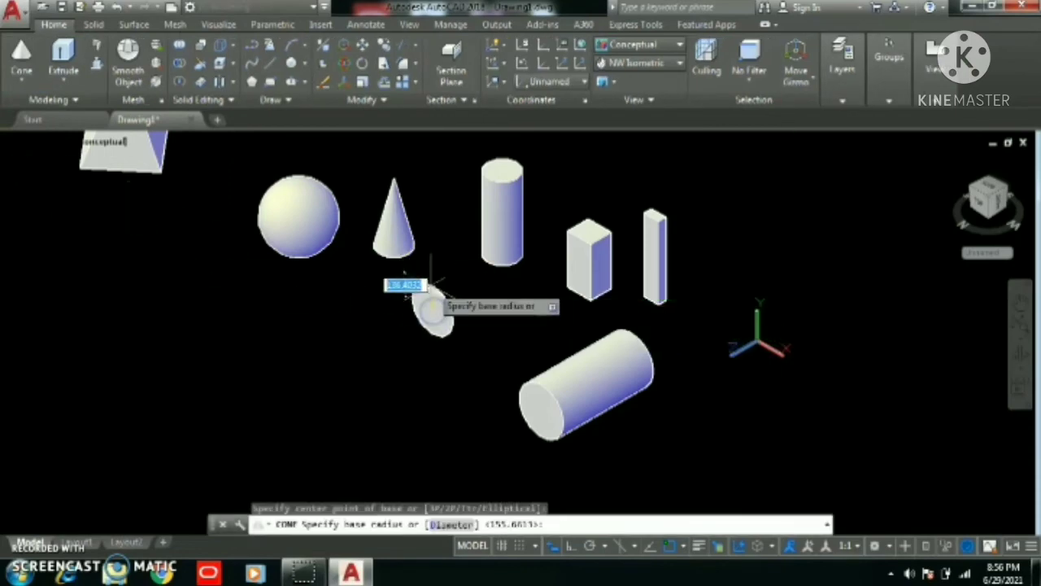
pyautogui.click(430, 271)
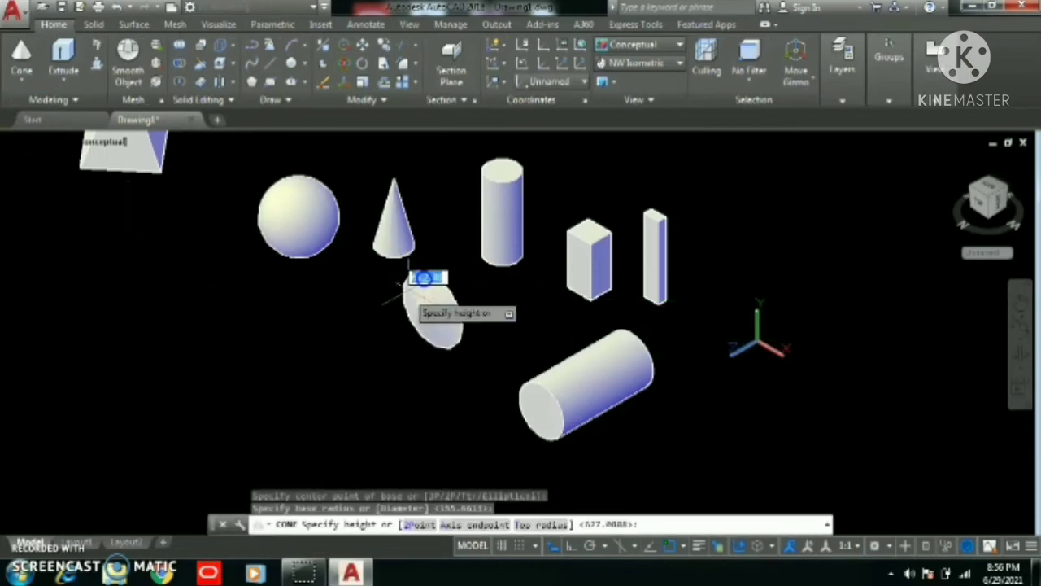
pyautogui.click(337, 325)
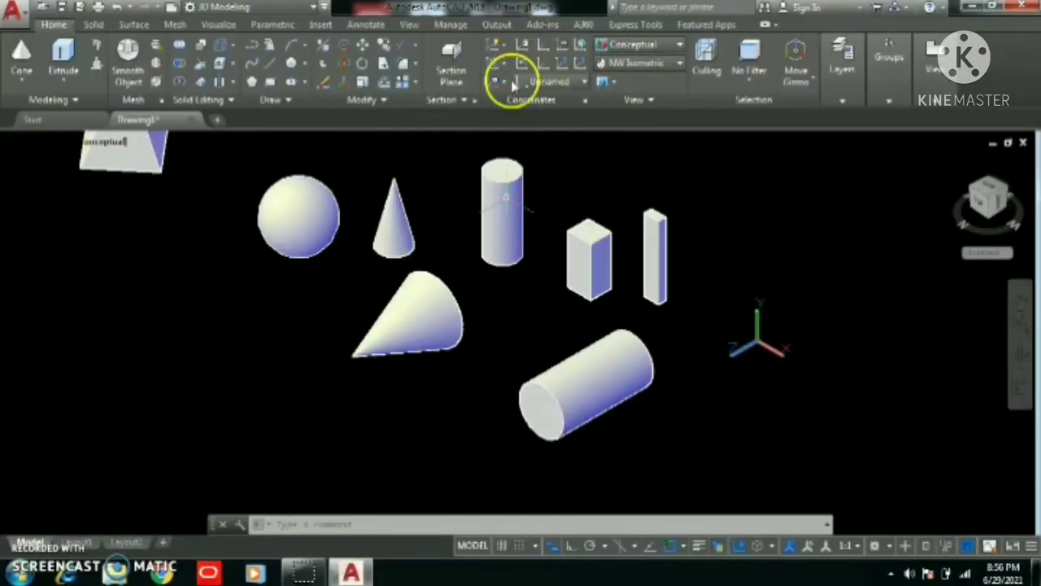
# Step: Reset the UCS to World and move its origin into the empty space beside the tall narrow box
pyautogui.click(555, 83)
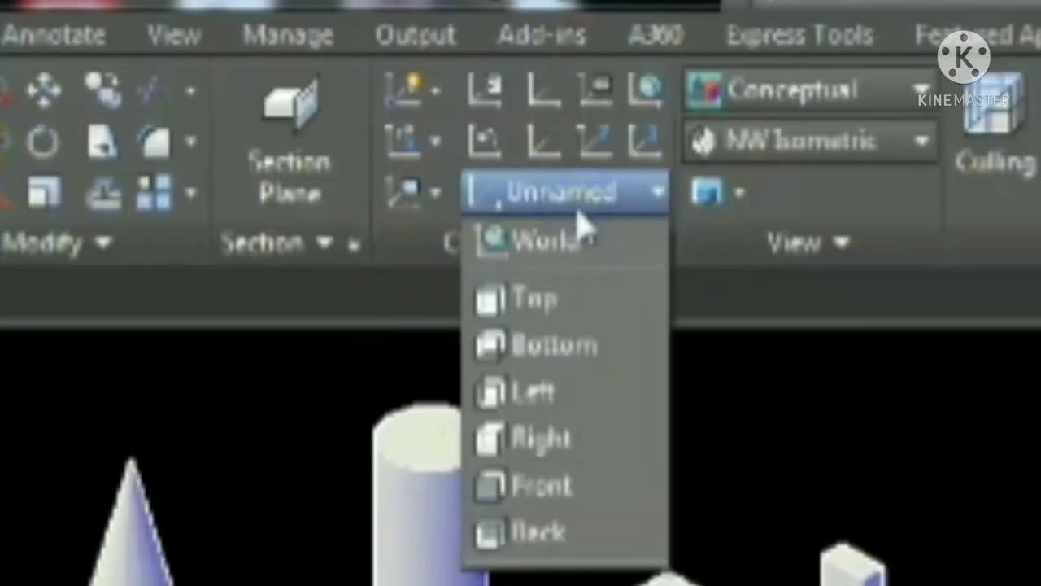
pyautogui.click(564, 250)
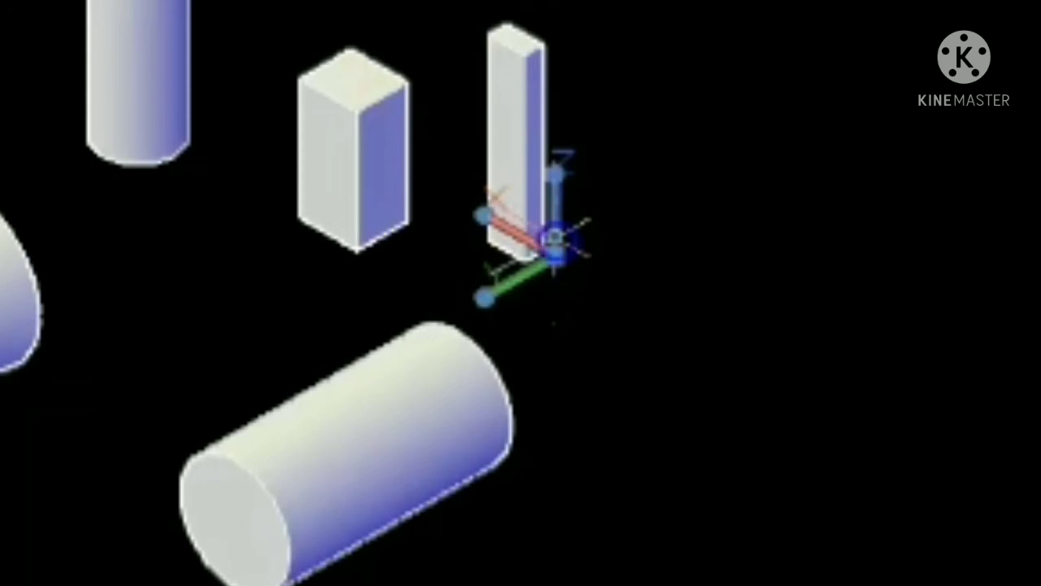
pyautogui.click(556, 257)
pyautogui.click(838, 380)
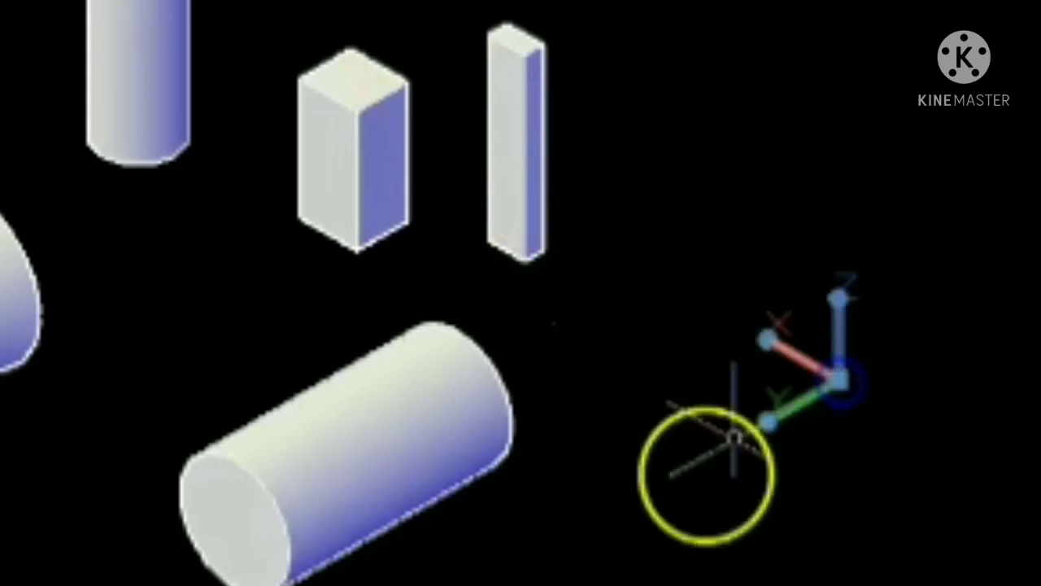
pyautogui.click(554, 484)
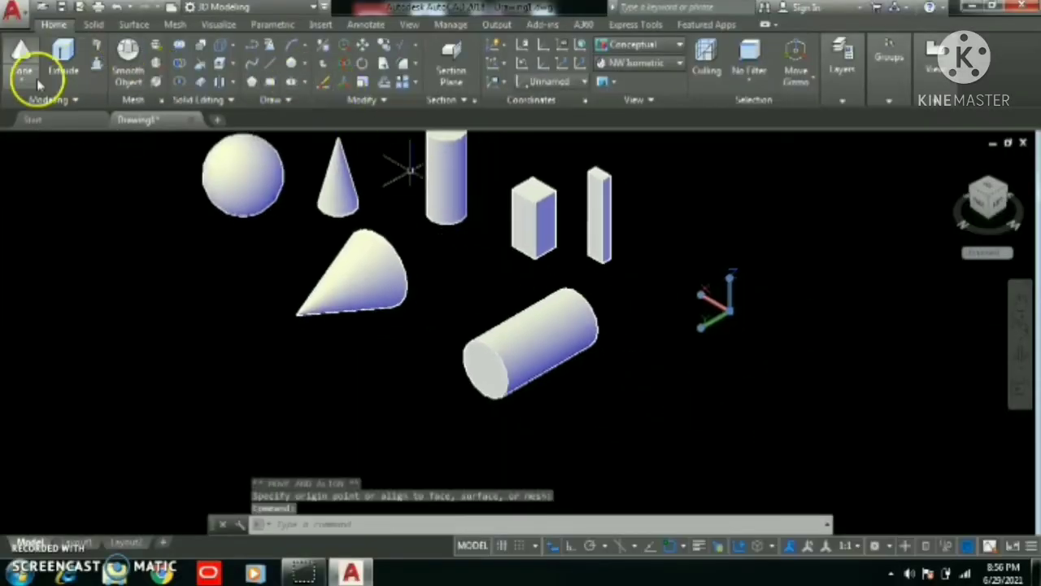
# Step: Draw an upright cylinder beside the horizontal one, with radius about 177 and height about 463
pyautogui.click(20, 79)
pyautogui.click(23, 140)
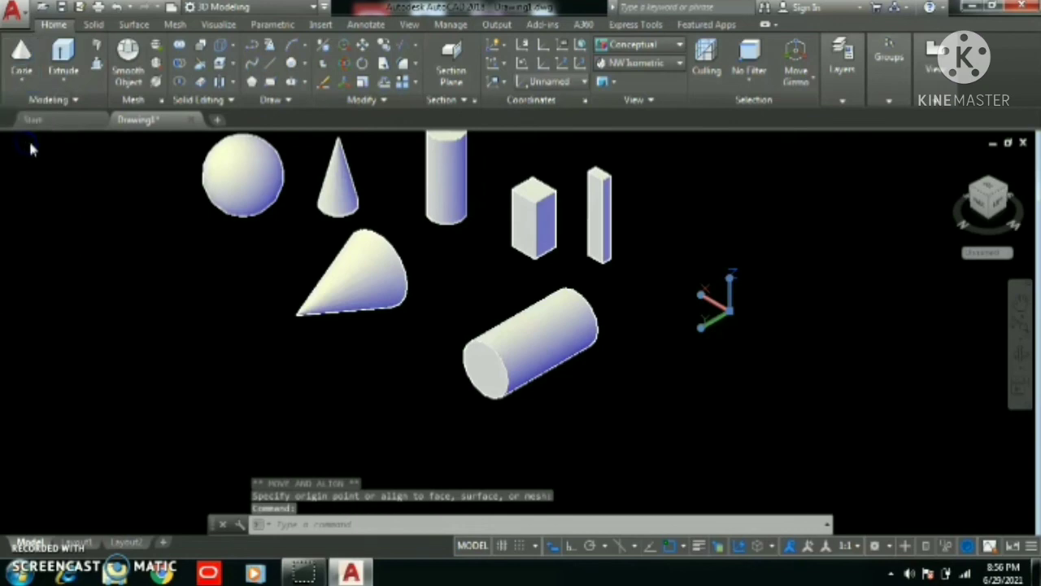
pyautogui.click(671, 434)
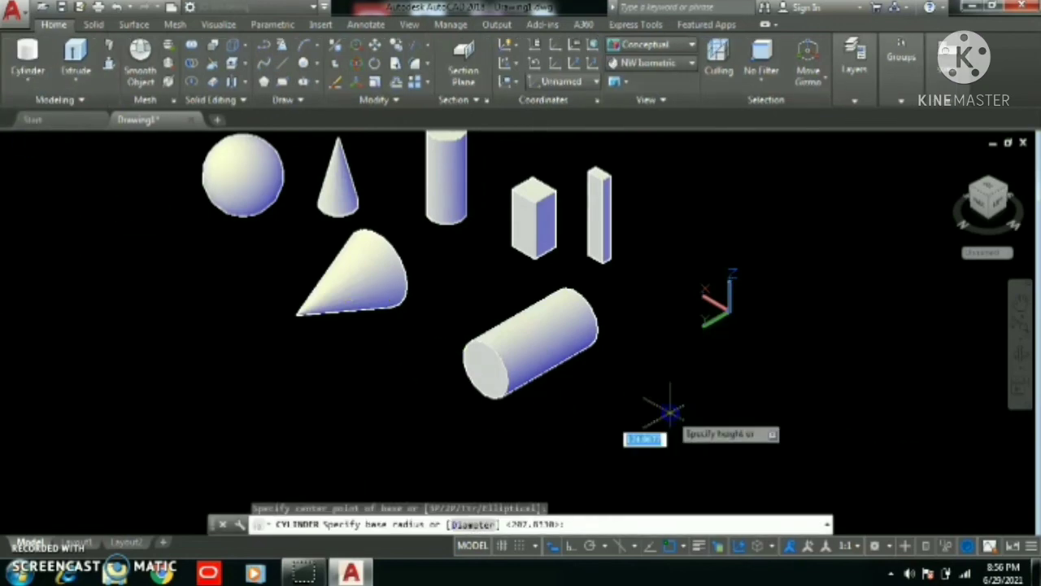
pyautogui.click(668, 414)
pyautogui.click(663, 358)
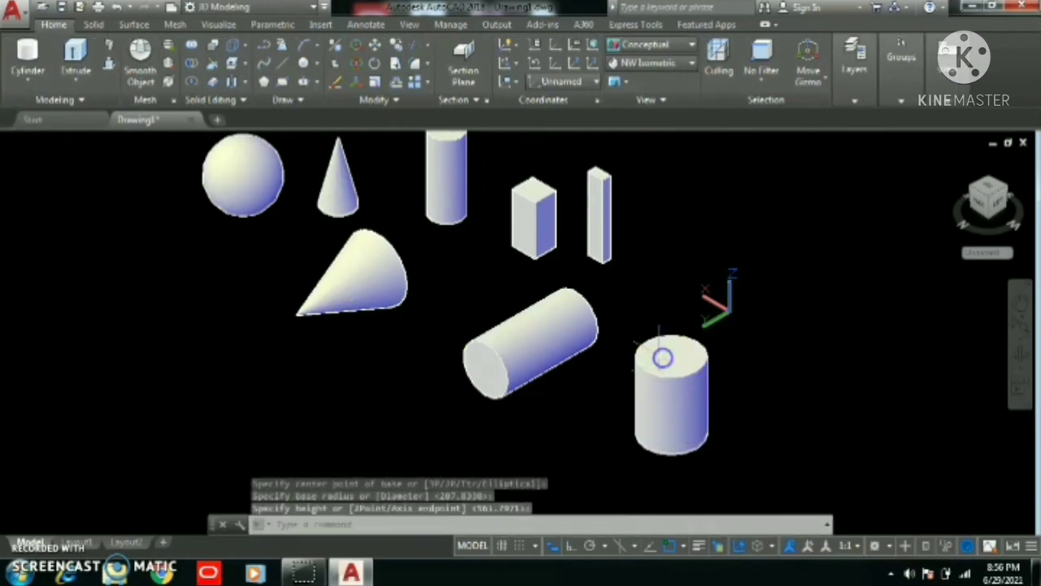
# Step: Draw an upright cone about 626 high in front of the horizontal cylinder
pyautogui.click(26, 86)
pyautogui.click(19, 169)
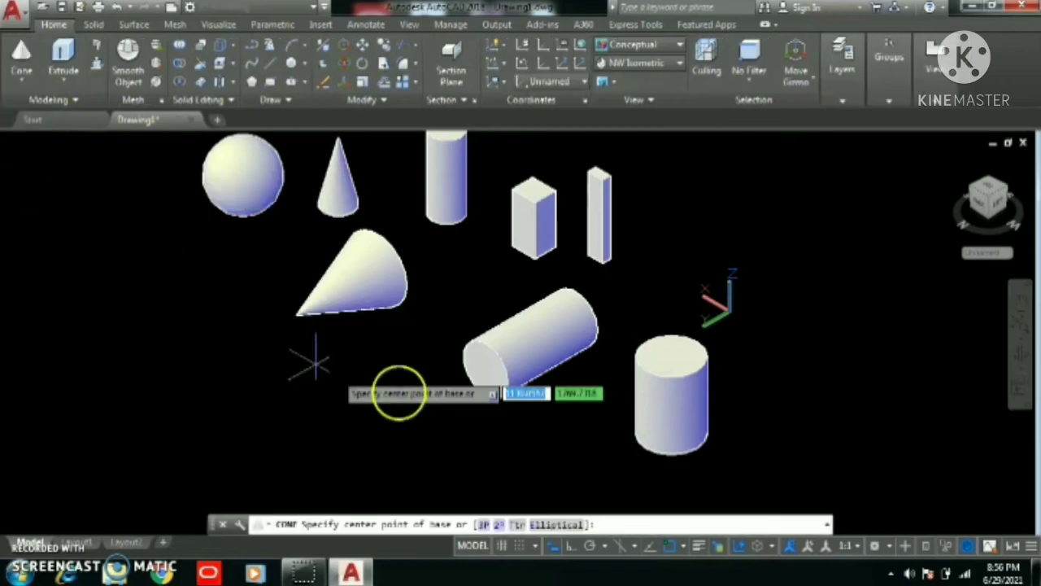
pyautogui.click(529, 465)
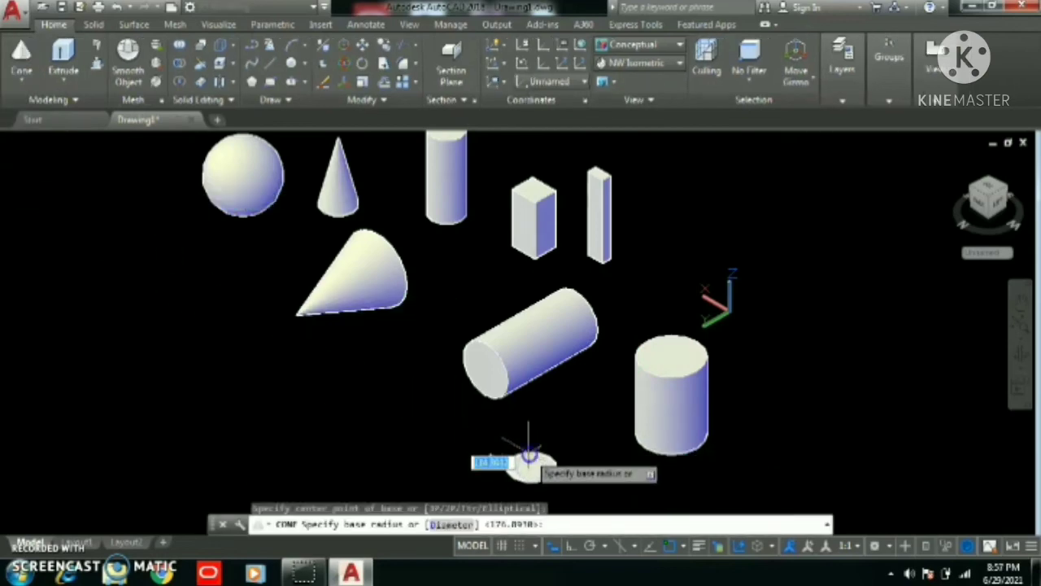
pyautogui.click(529, 458)
pyautogui.click(534, 356)
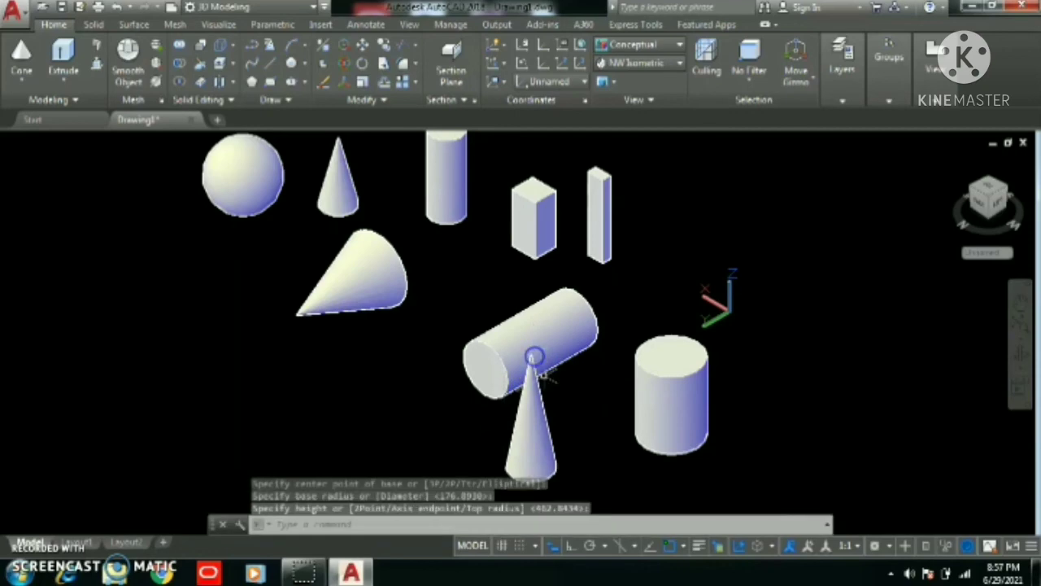
pyautogui.moveTo(569, 401); pyautogui.dragTo(548, 355, button='middle')
pyautogui.scroll(-2, 547, 355)
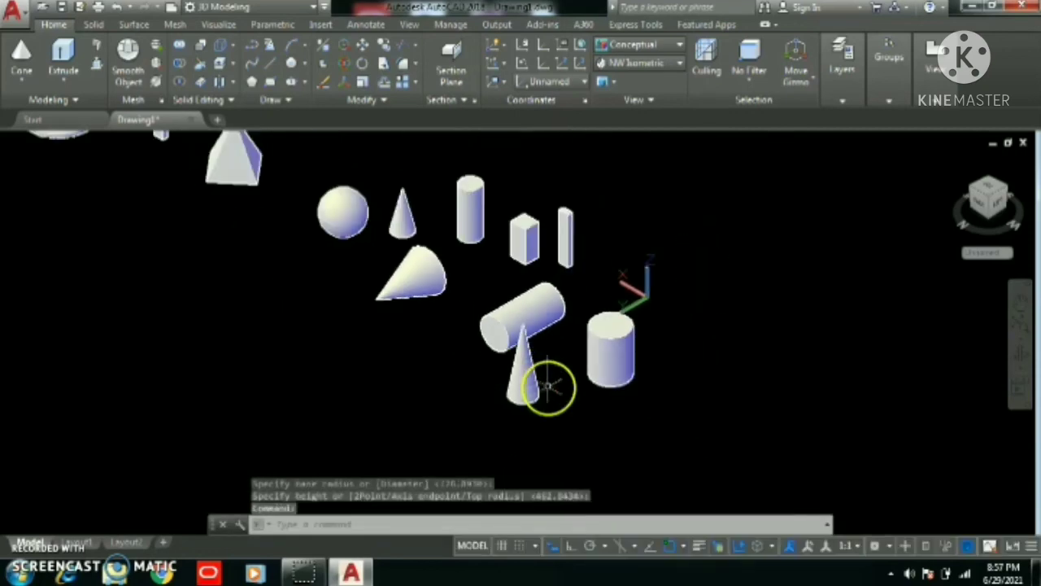
pyautogui.scroll(1, 550, 387)
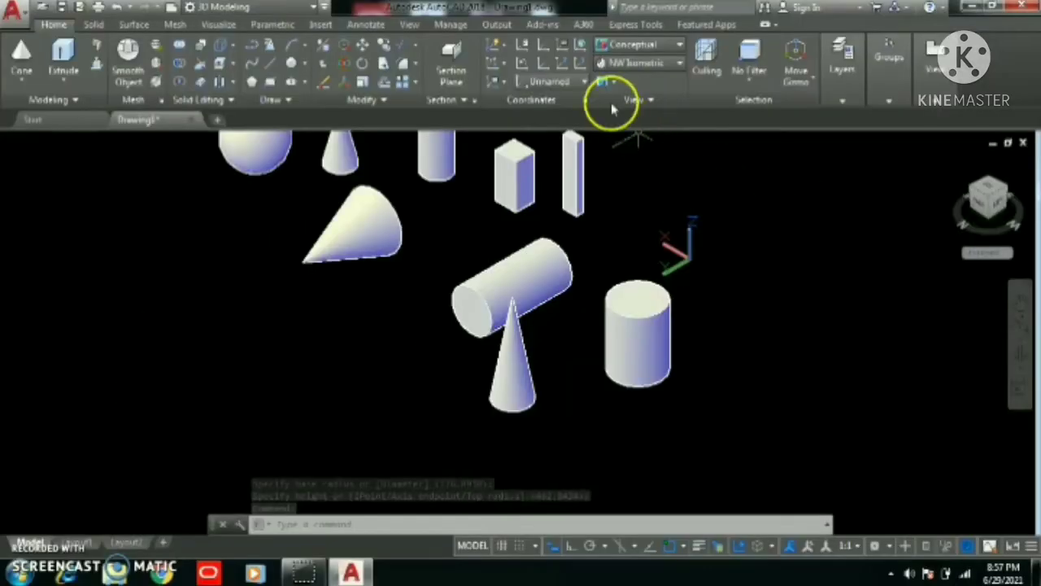
# Step: Set the UCS to Left and draw a sideways cone in the empty space behind the upright cylinder
pyautogui.click(562, 82)
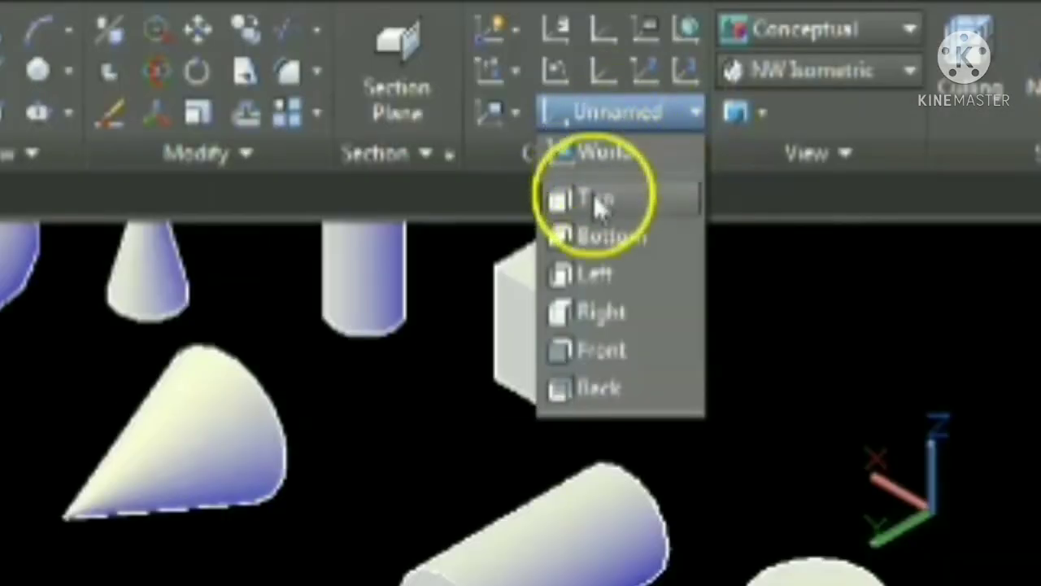
pyautogui.click(612, 276)
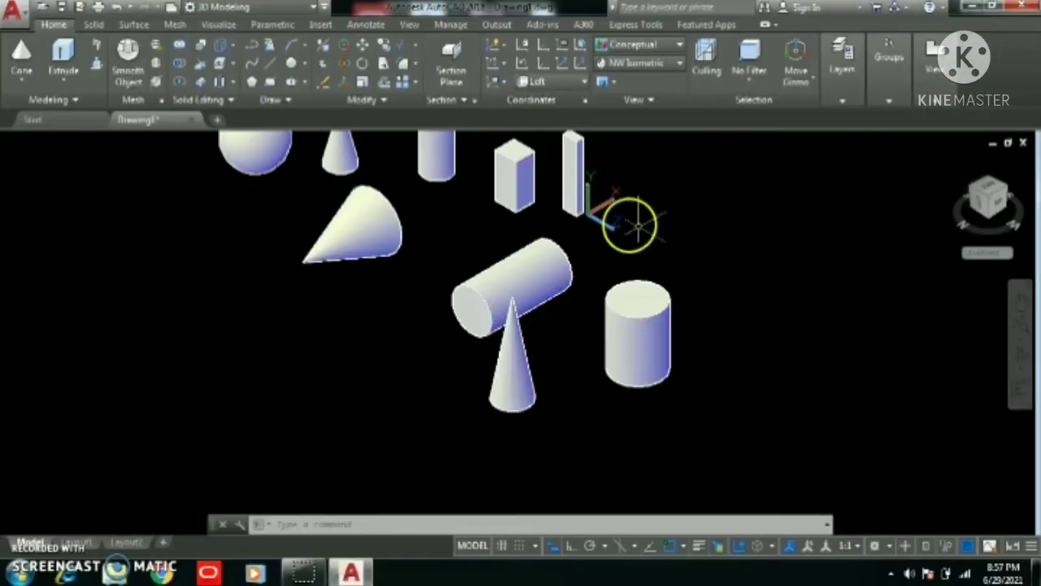
pyautogui.scroll(2, 648, 209)
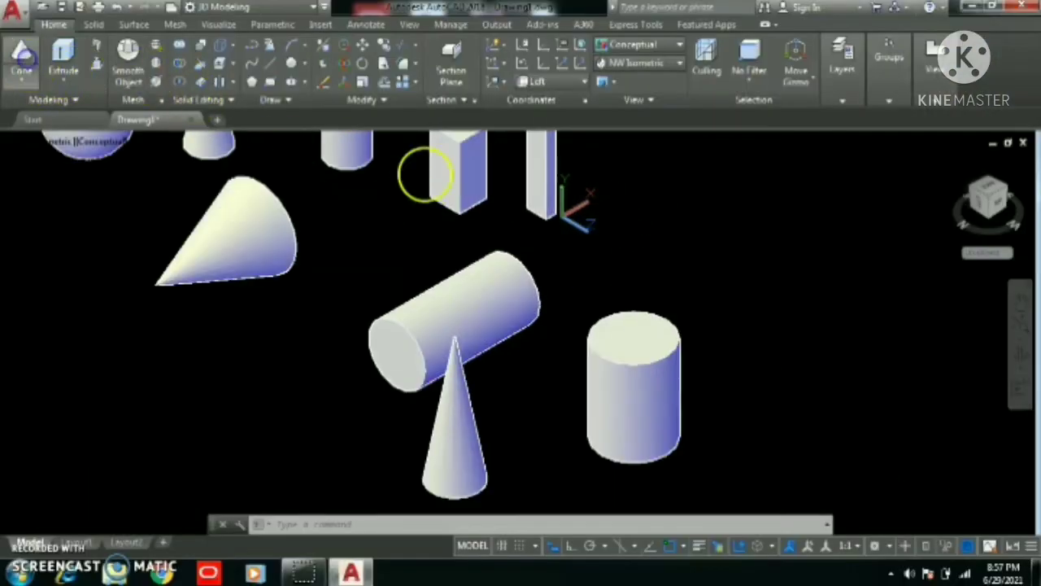
pyautogui.click(690, 234)
pyautogui.click(692, 205)
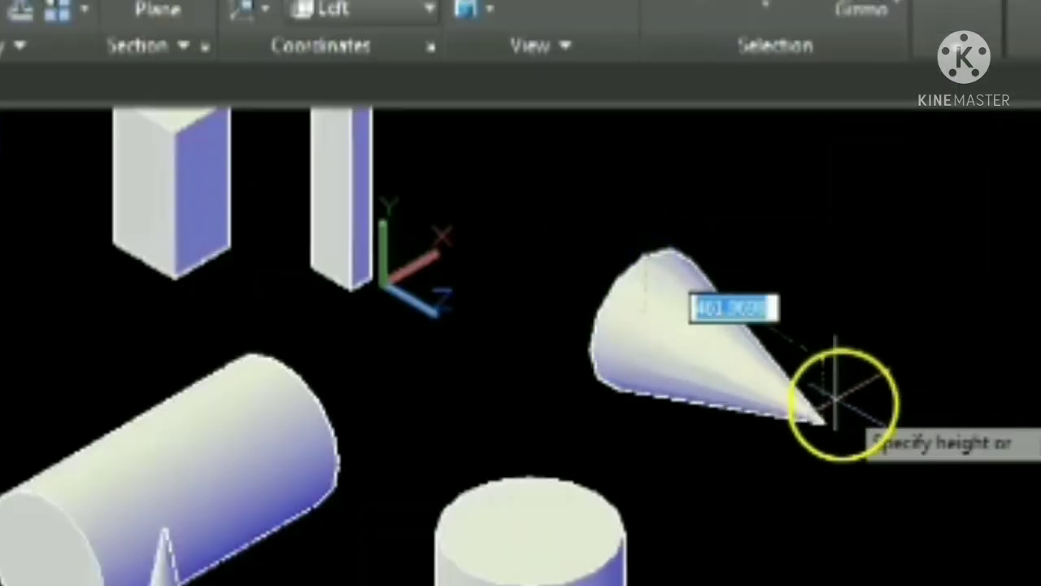
pyautogui.click(844, 407)
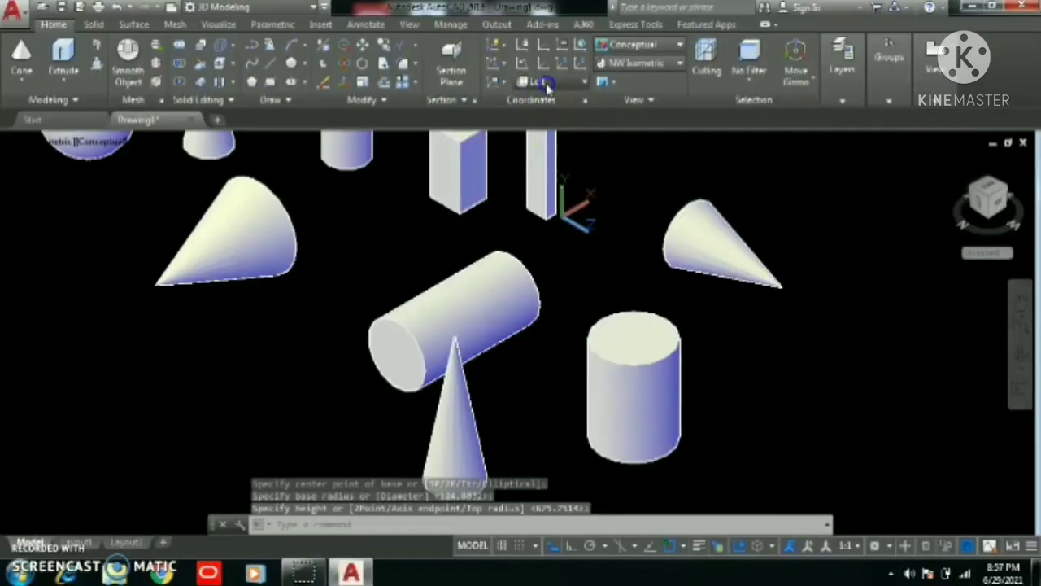
# Step: Set the UCS to Front and draw a cone between the tall narrow box and the last cone, with base radius about 127 and height about 293
pyautogui.click(547, 86)
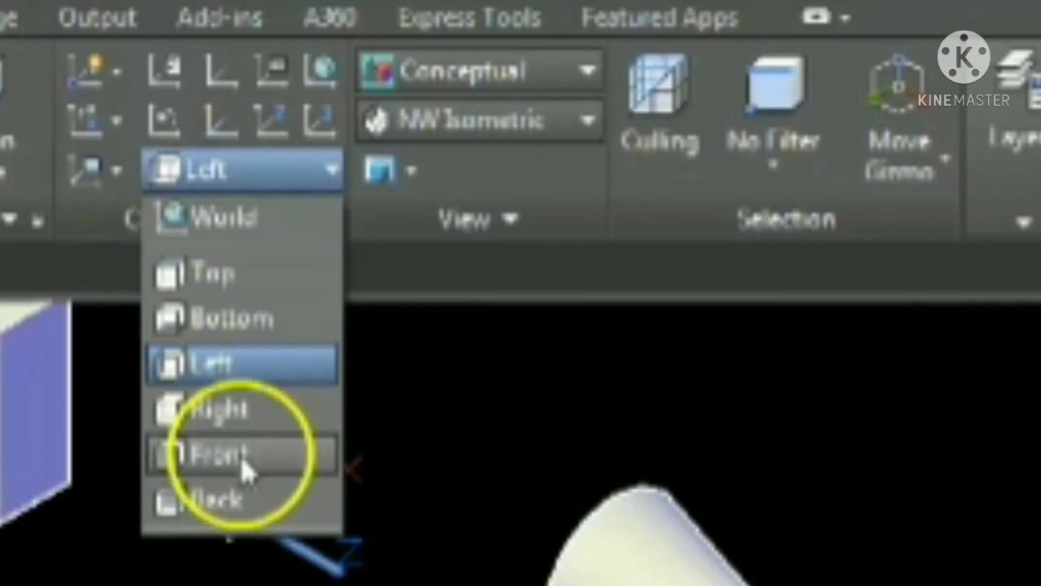
pyautogui.click(242, 460)
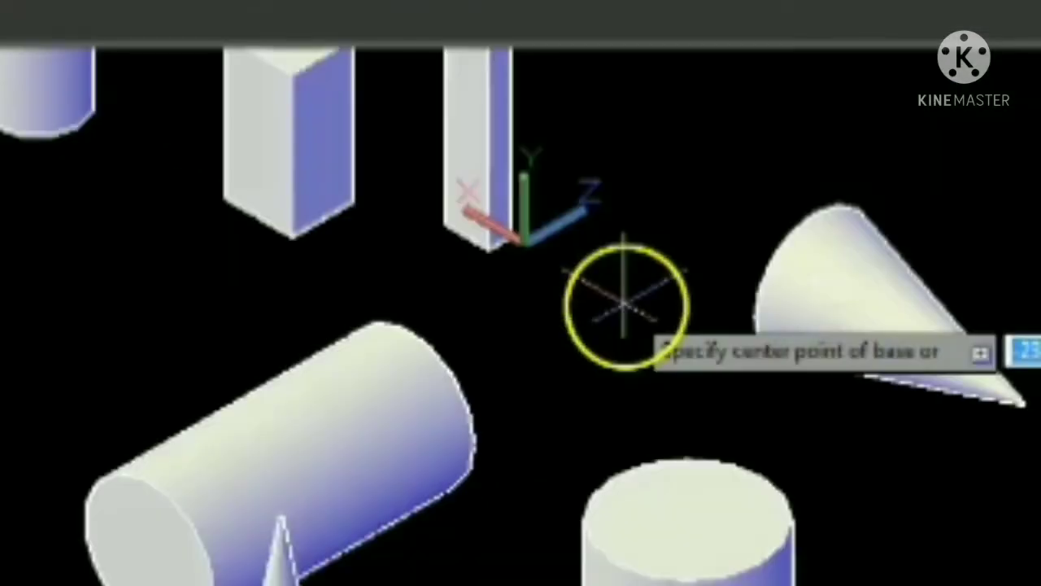
pyautogui.click(624, 302)
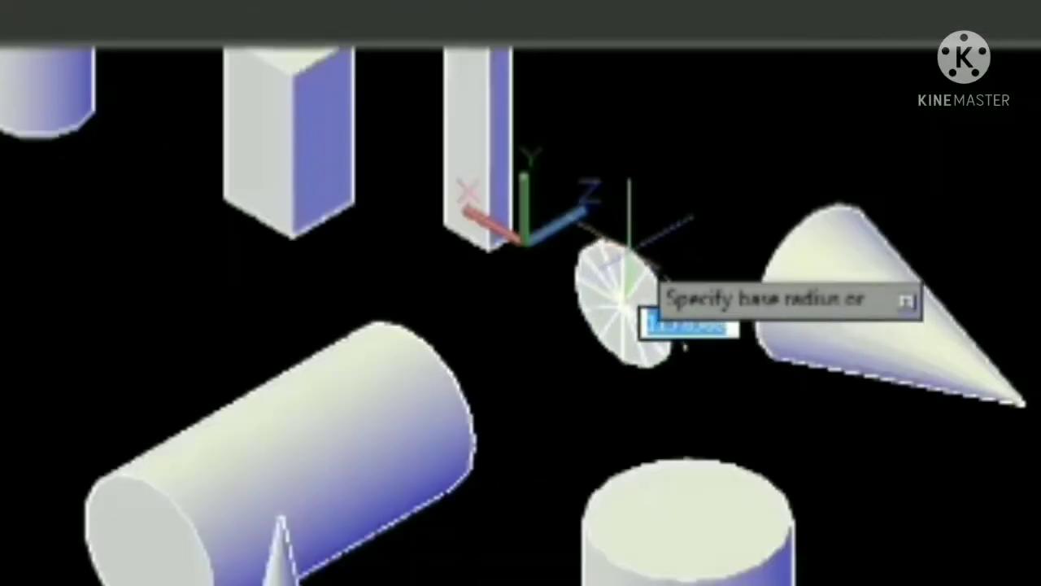
pyautogui.click(583, 302)
pyautogui.click(494, 362)
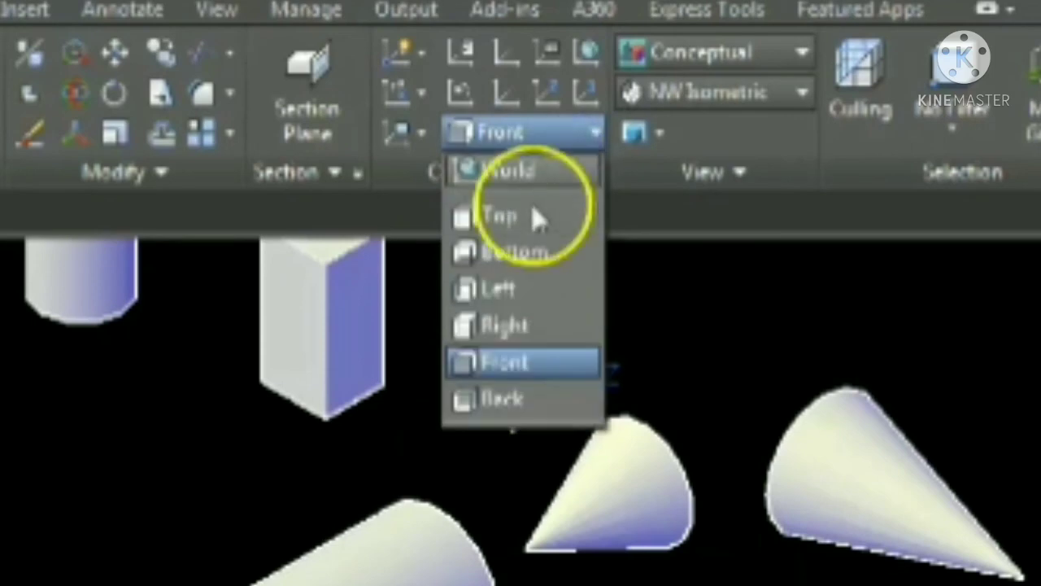
# Step: Set the UCS to Top and draw an upright cone in the empty space beside the upright cylinder
pyautogui.click(533, 212)
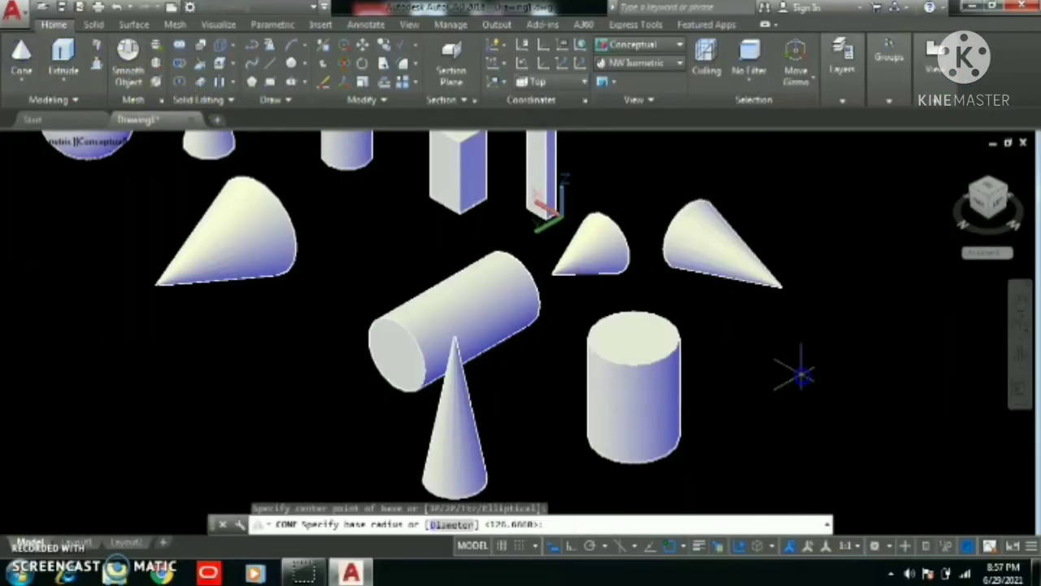
pyautogui.click(831, 269)
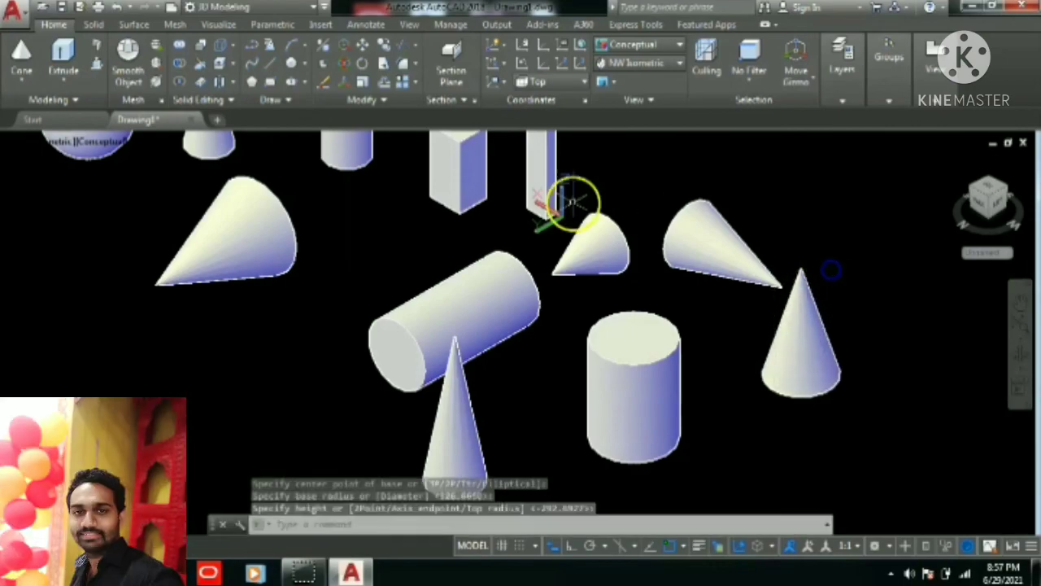